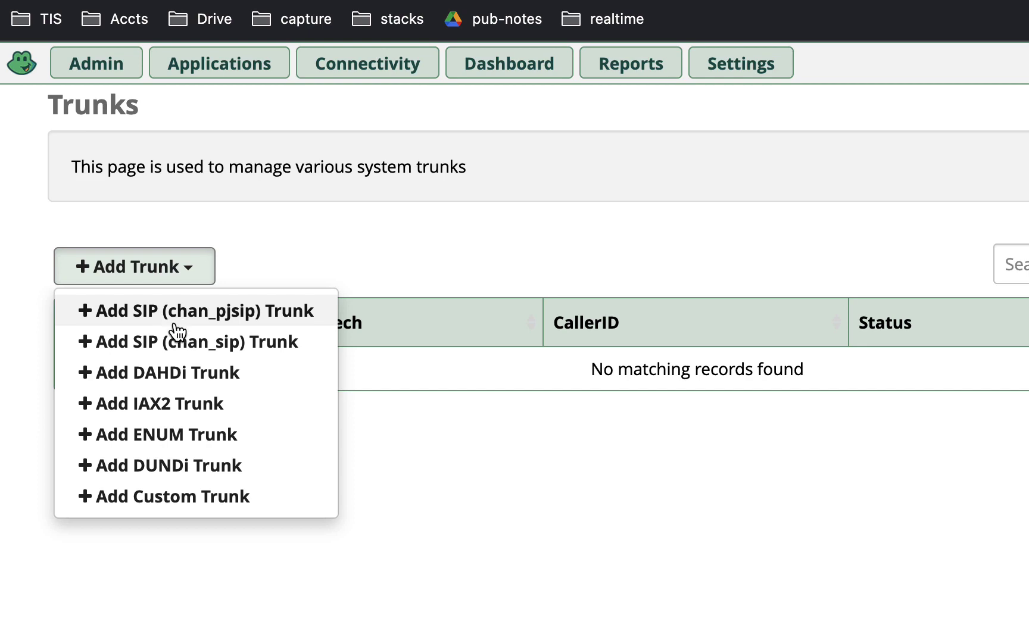
Step: Add a SIP (chan_pjsip) trunk named VI-inboundcalls
click(201, 320)
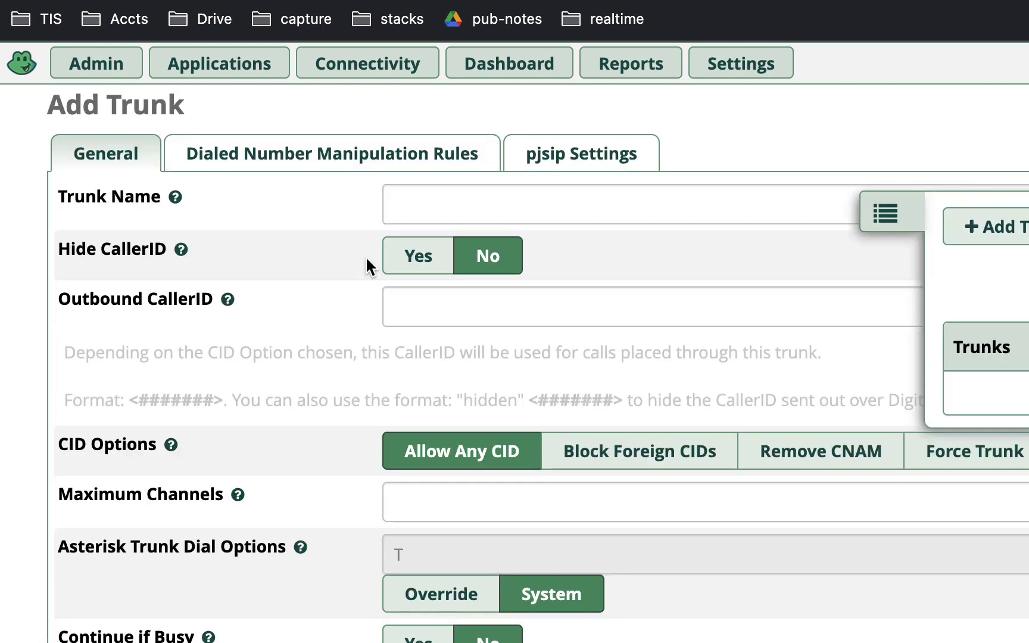
click(438, 218)
text(VI-inboundcalls)
click(416, 306)
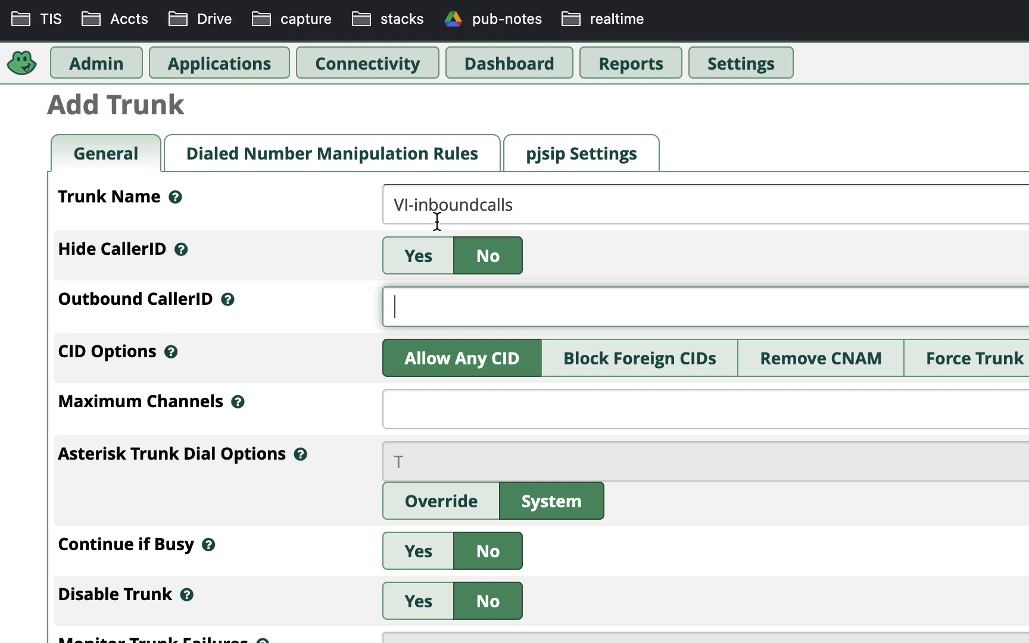
Step: In the trunk's PJSIP settings, set authentication to None, the SIP server to 64.136.173.31 and the server port to 5060
click(570, 156)
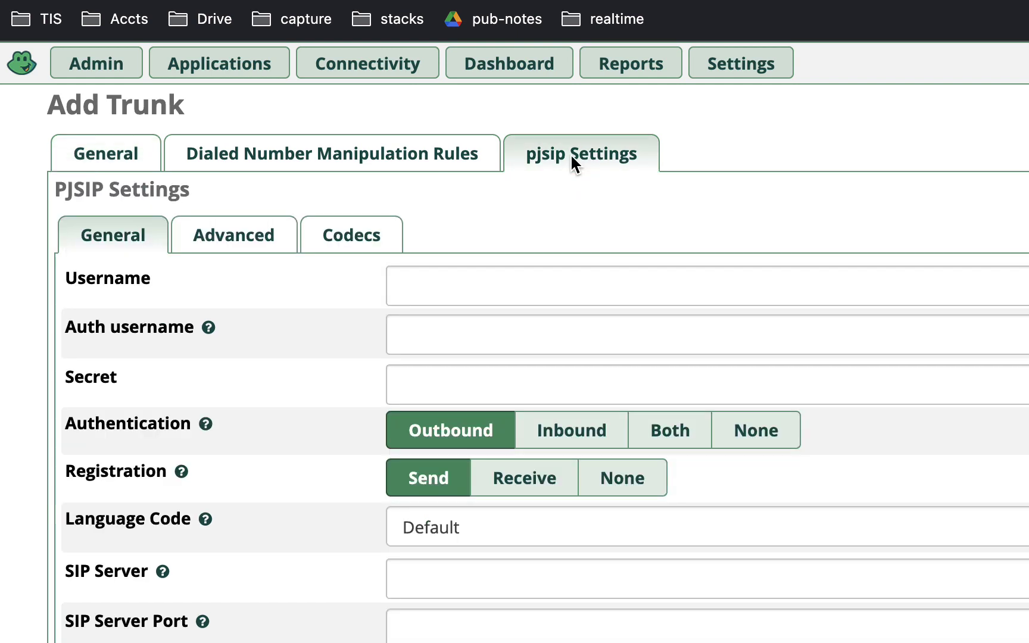
click(729, 440)
scroll(652, 459, down, 3)
click(521, 443)
text(64)
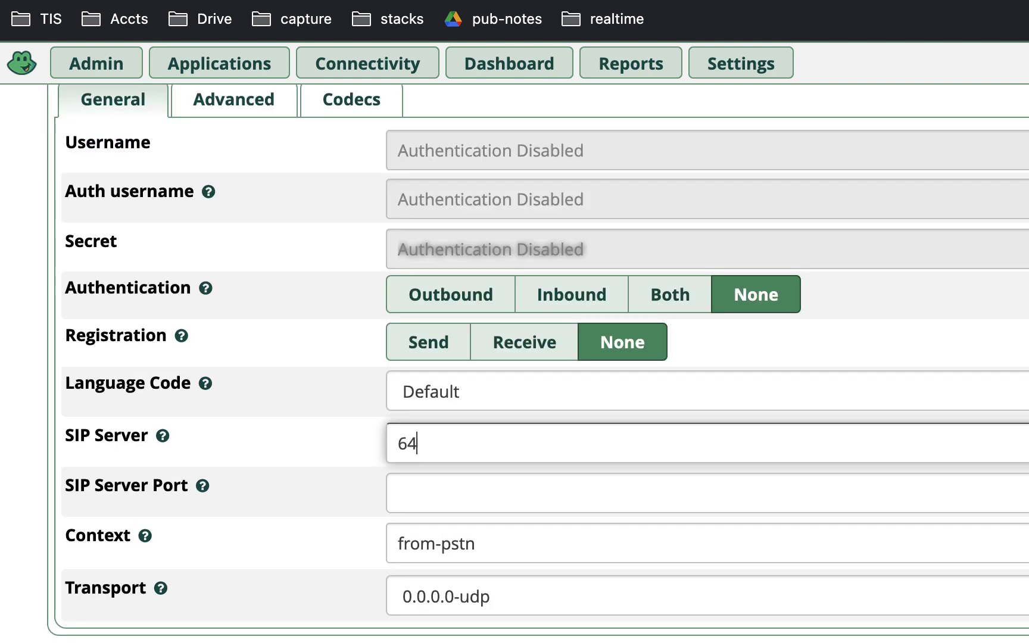
text(.136.173.31)
click(536, 493)
text(5060)
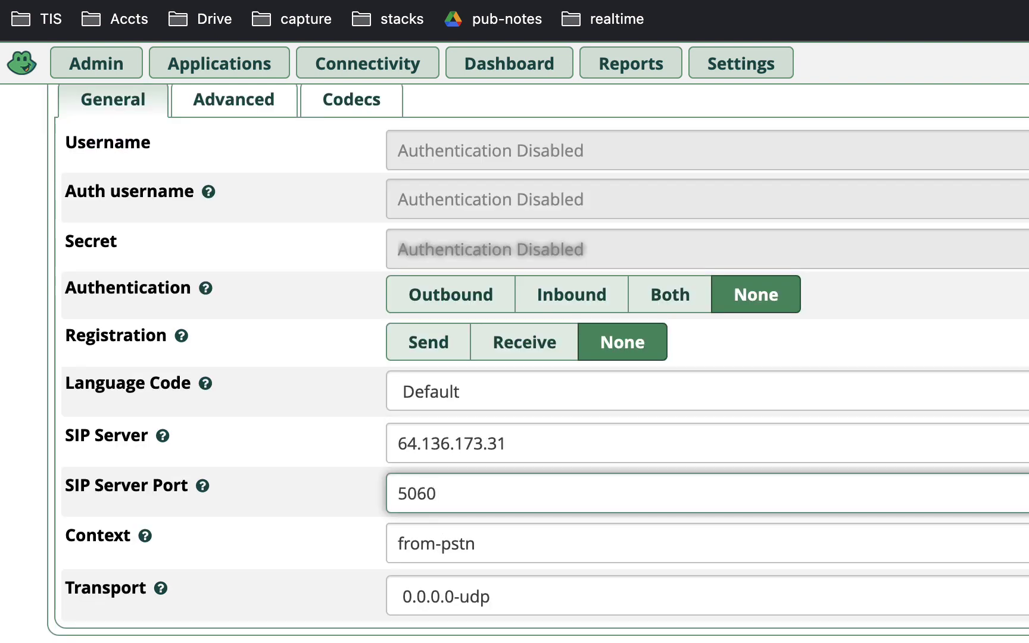
Step: Locate the Match (Permit) field in the advanced PJSIP settings and copy the permitted IP list from the FreePBX trunk guide in the wiki
click(263, 101)
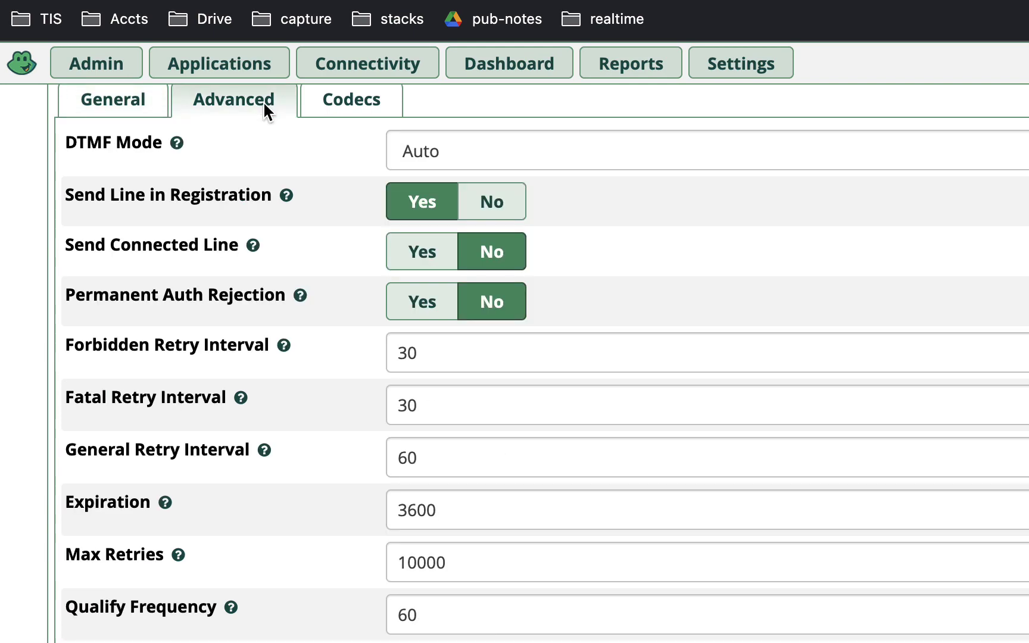
scroll(318, 359, down, 1)
scroll(317, 359, down, 6)
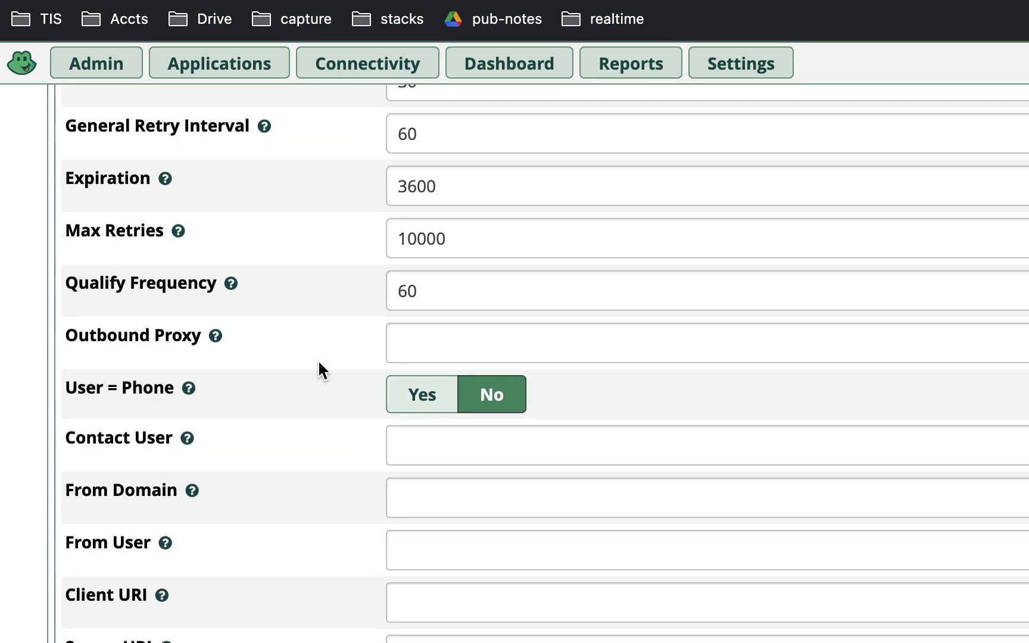
scroll(318, 363, down, 6)
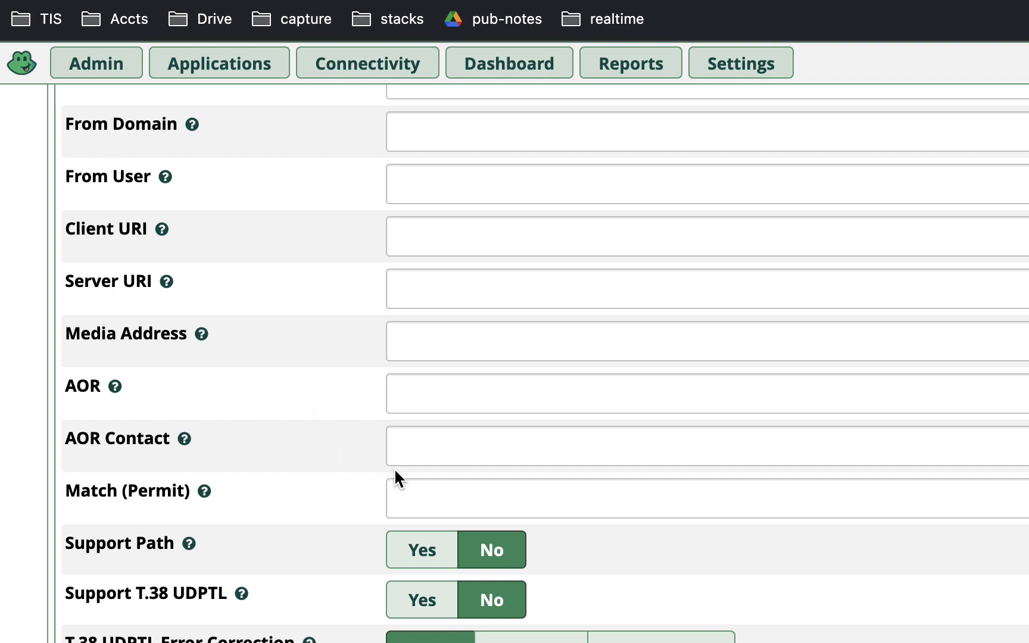
click(421, 484)
mouse_move(803, 63)
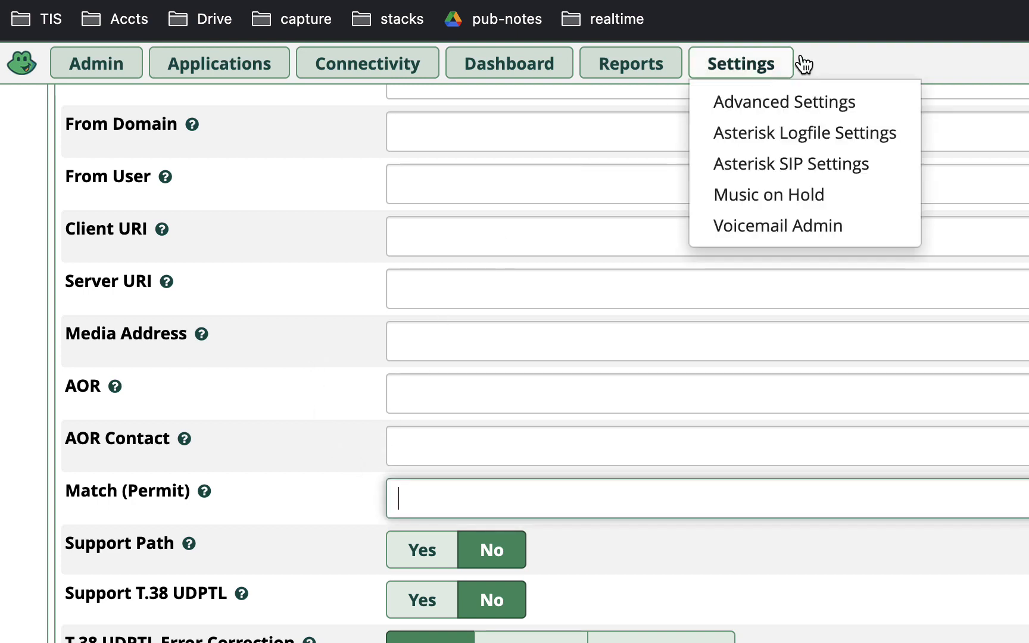
key(super+Tab)
drag(1012, 509, 477, 503)
right_click(488, 507)
click(528, 557)
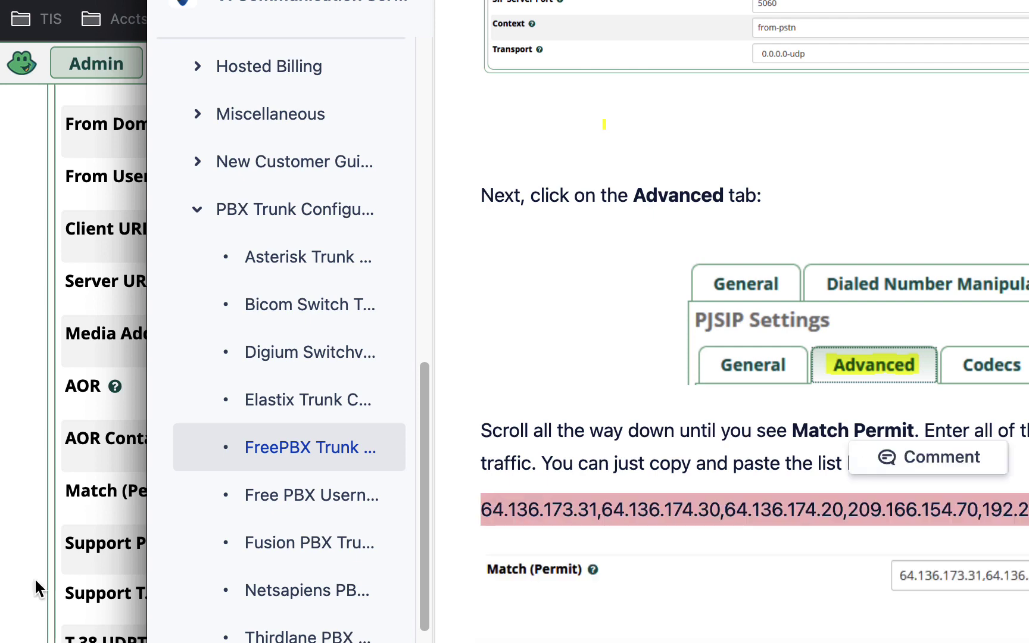
Step: Back in FreePBX, paste the copied IP list into Match (Permit) and submit the trunk without an outbound caller ID
click(34, 577)
right_click(401, 496)
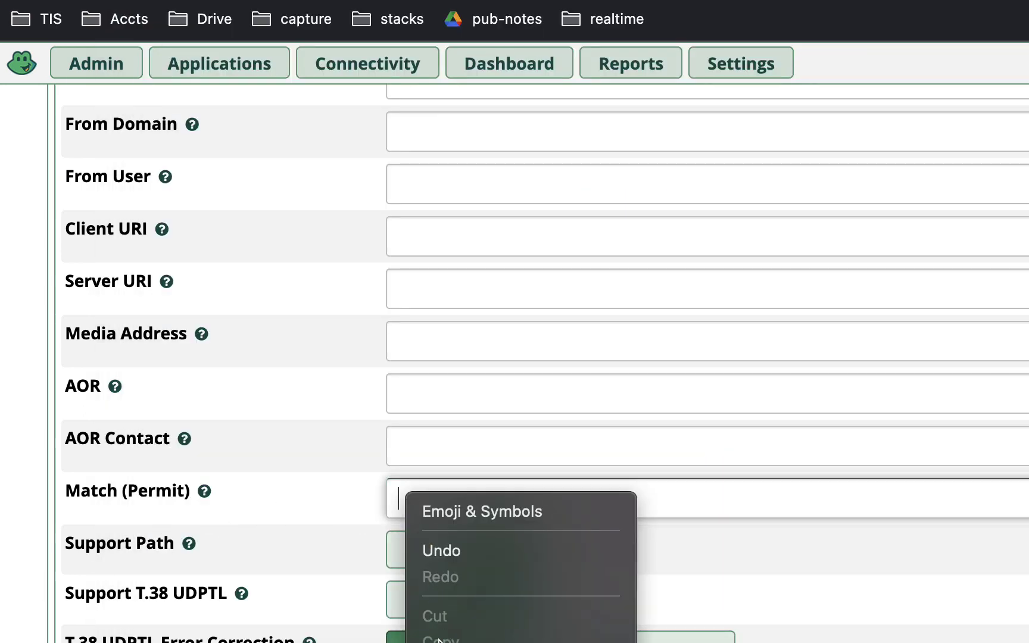
key(super+v)
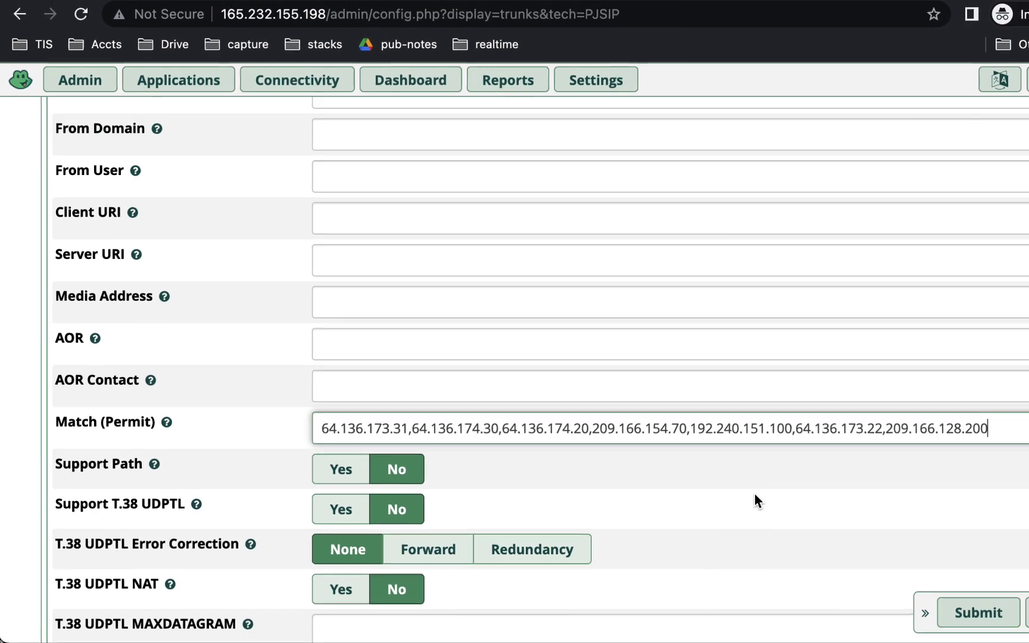
click(952, 612)
click(721, 177)
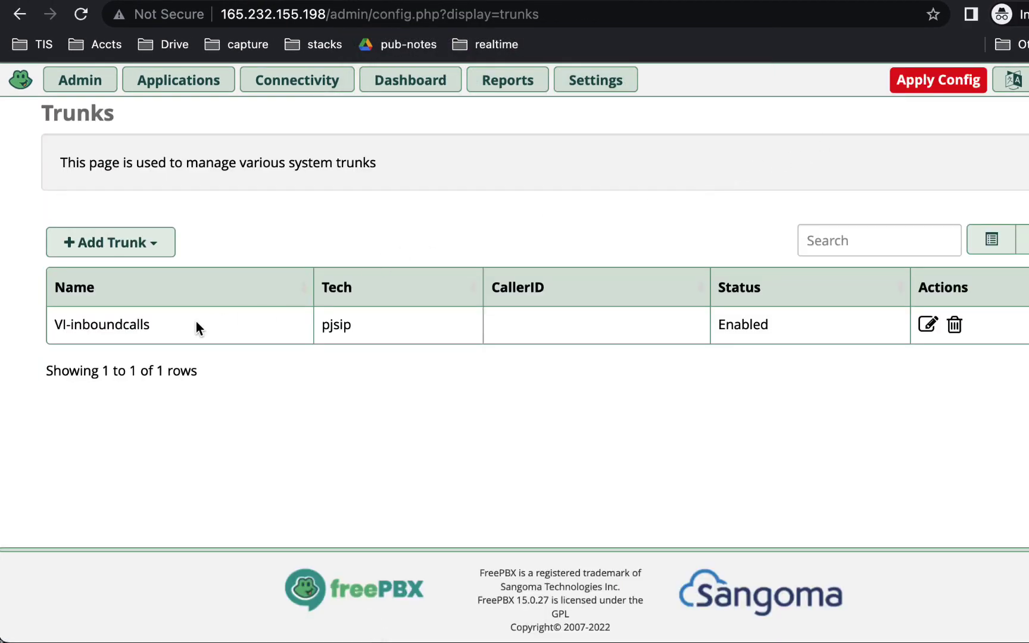
Step: Add a second SIP (chan_pjsip) trunk named VI-primary-outboundcalls
click(154, 240)
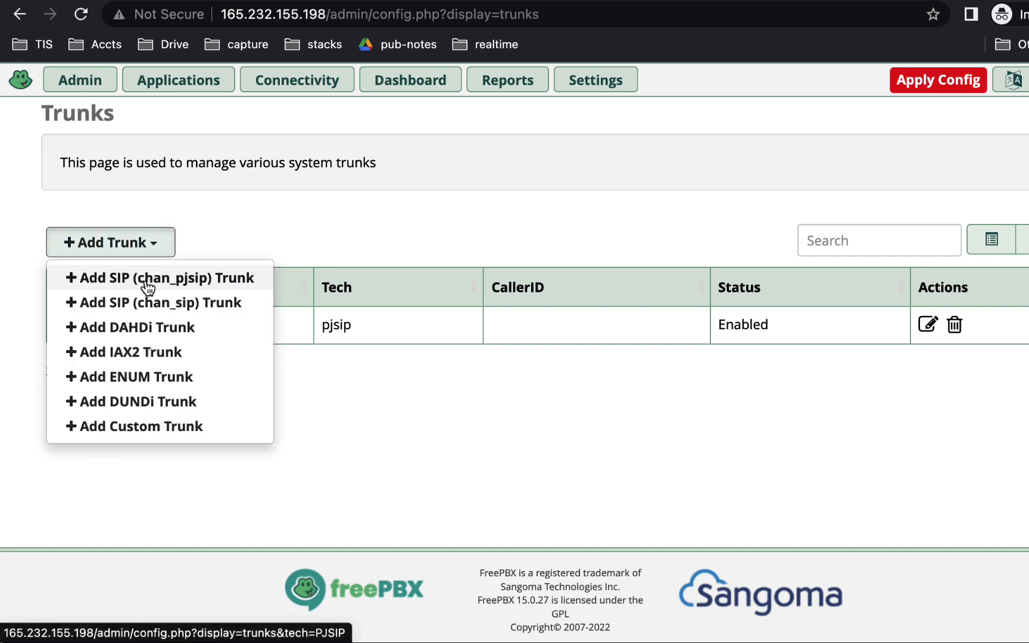
click(154, 281)
text(VI-primary-outboundcalls)
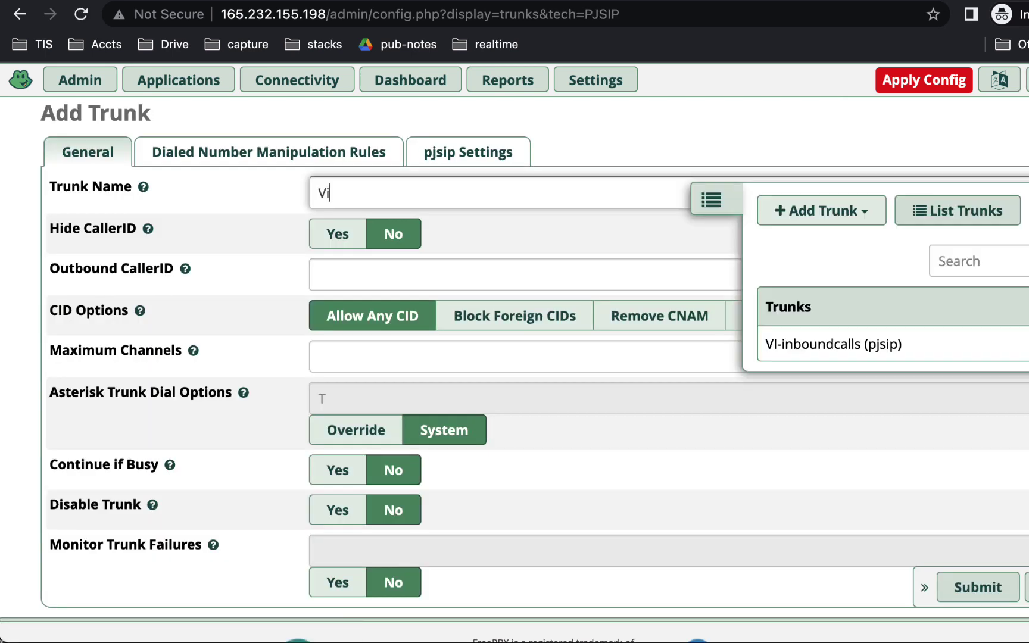
Step: Set the outbound trunk's authentication to None and SIP server to 64.136.174.30, and submit it without an outbound caller ID
click(432, 158)
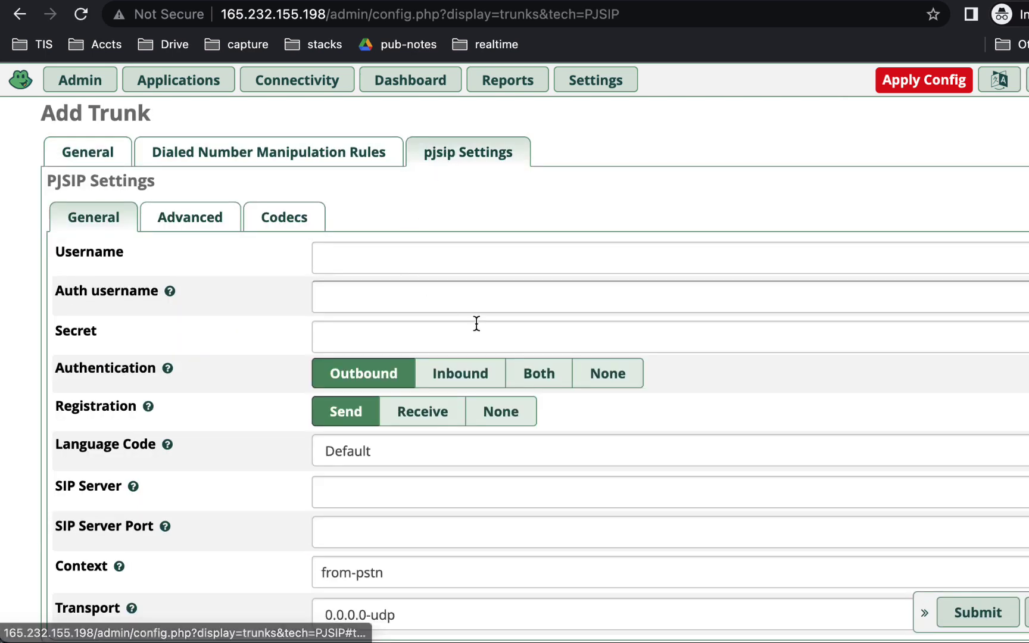
click(588, 375)
scroll(523, 403, down, 2)
click(409, 388)
text(64)
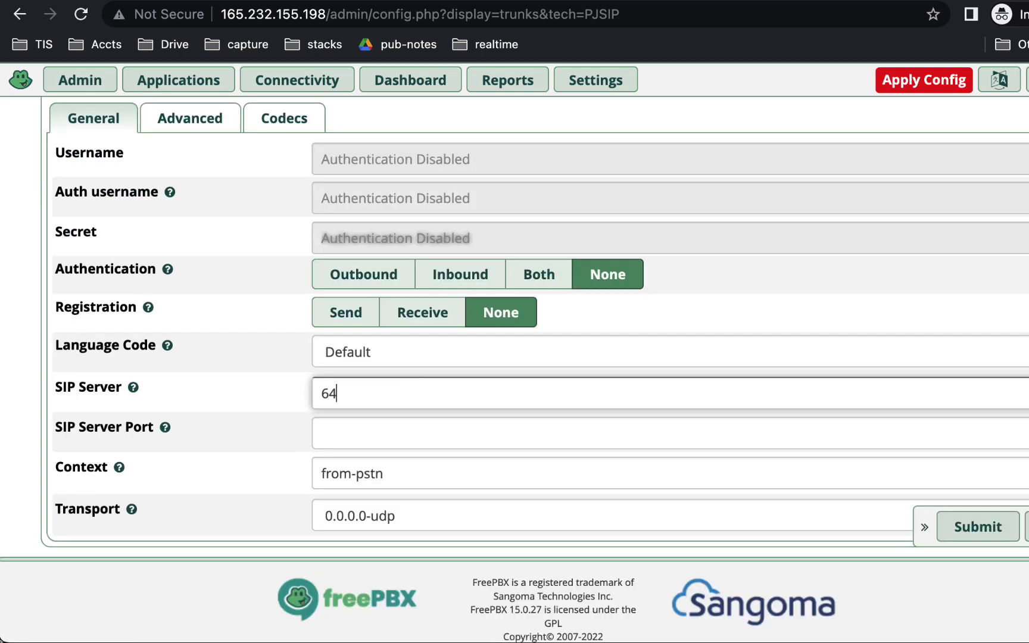
text(.136.174.30)
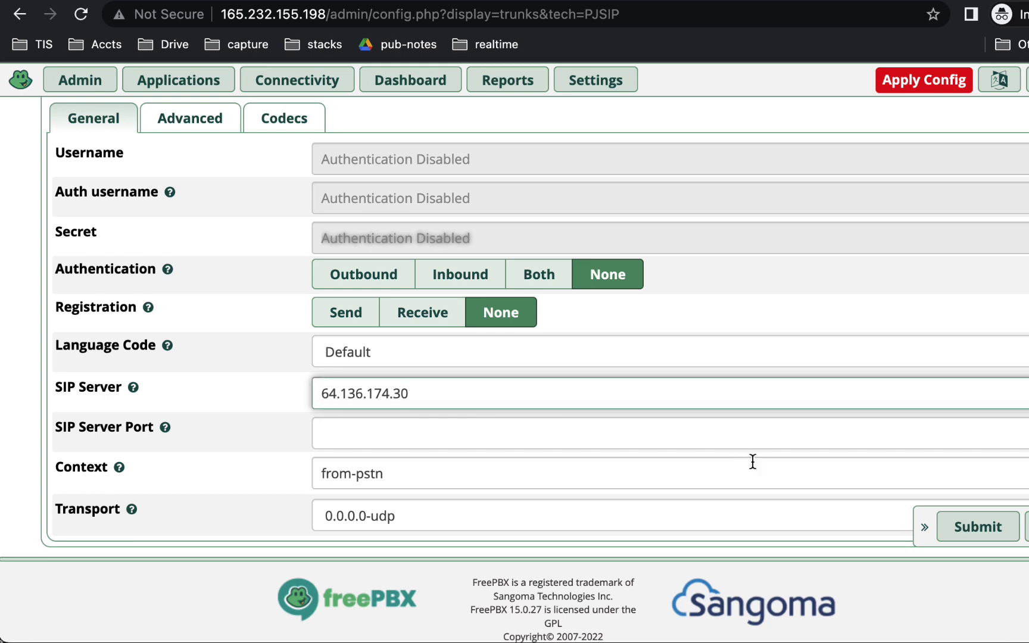
click(964, 536)
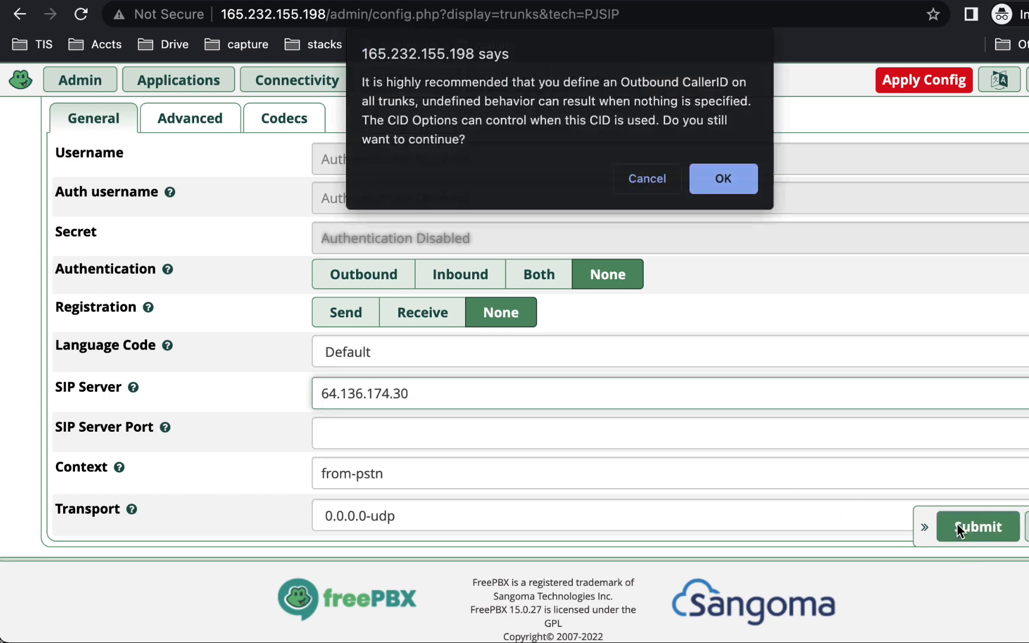
click(723, 189)
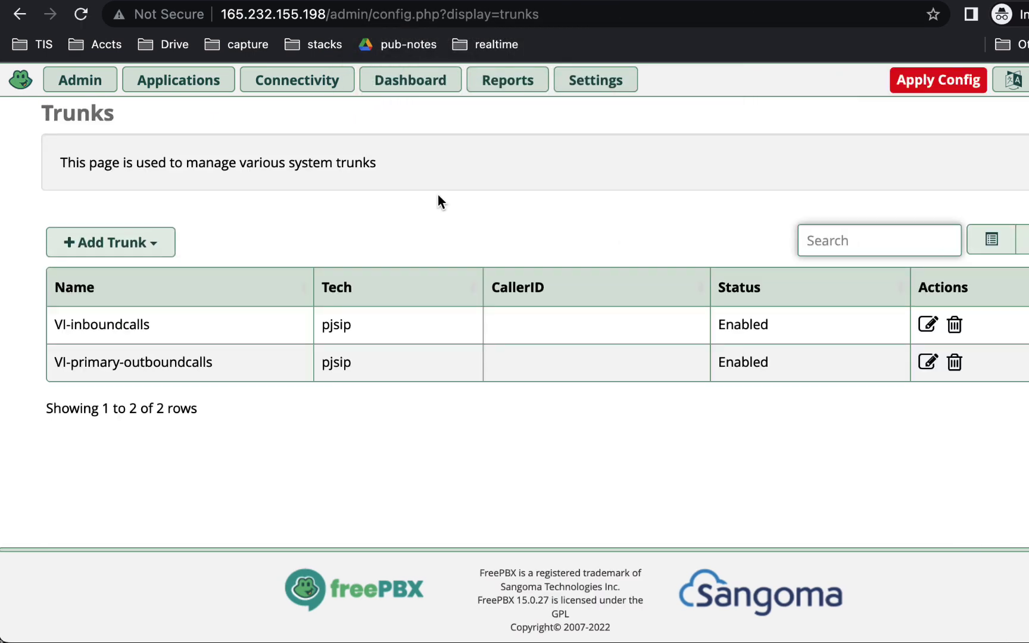
Step: Add an outbound route named E911
mouse_move(310, 95)
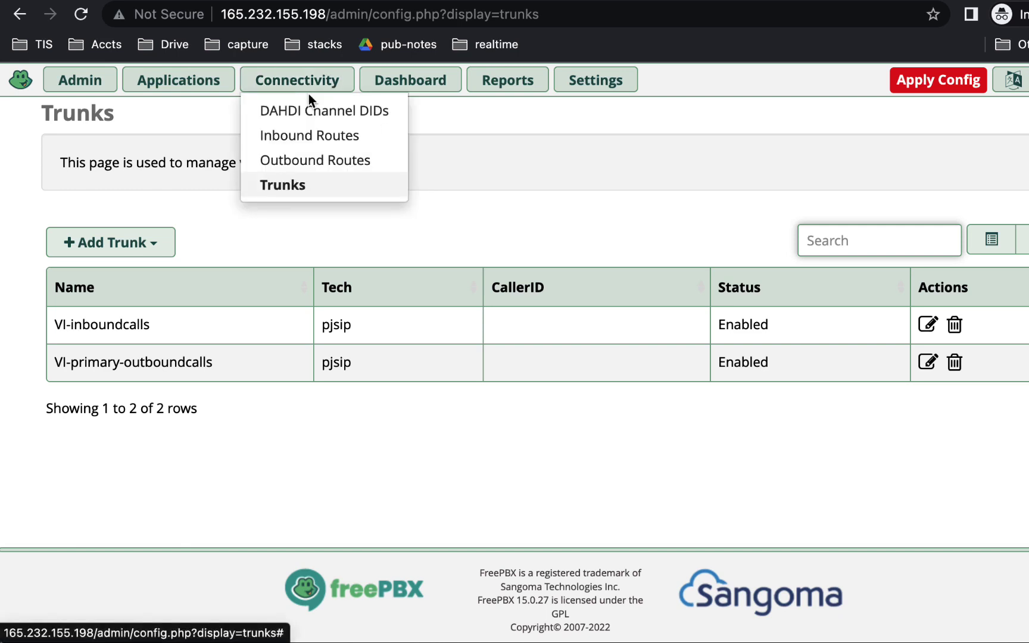
click(307, 159)
click(217, 238)
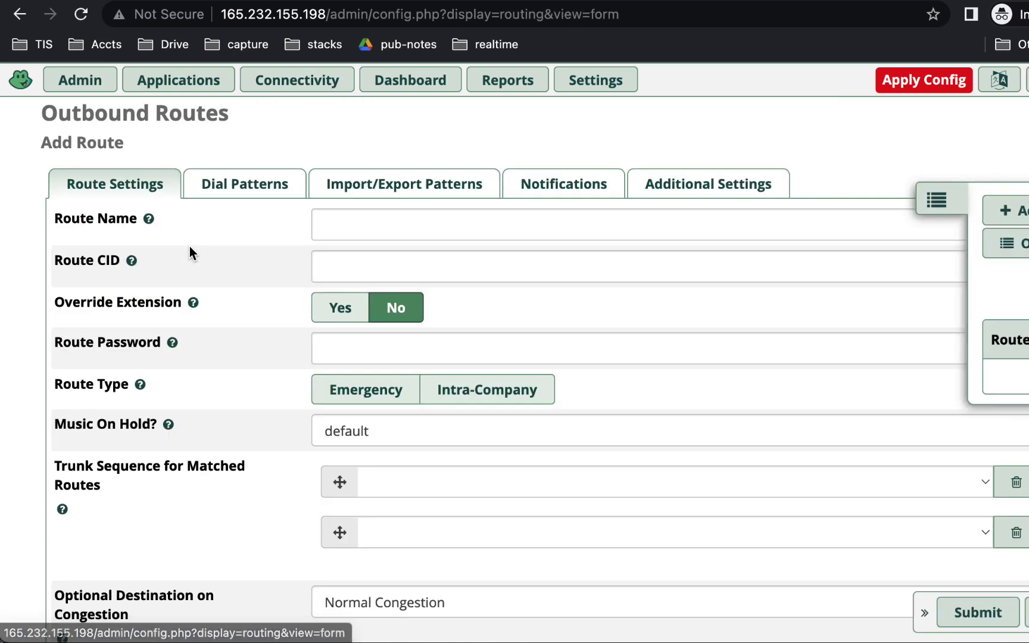
click(322, 225)
text(E911)
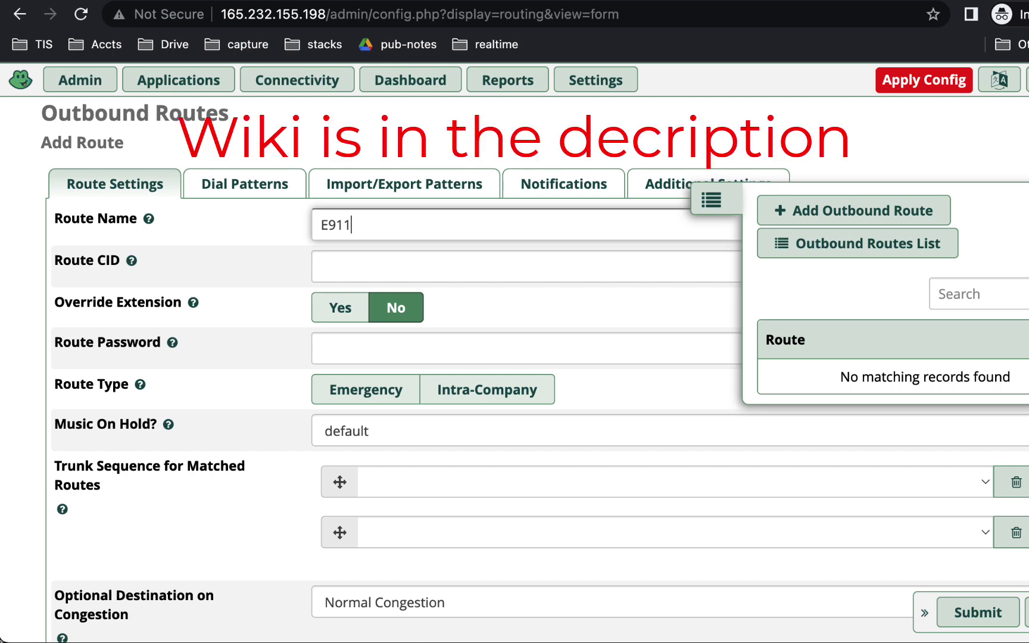
Step: Choose VI-primary-outboundcalls as the first trunk in the E911 route's trunk sequence
scroll(260, 305, down, 3)
scroll(260, 304, down, 1)
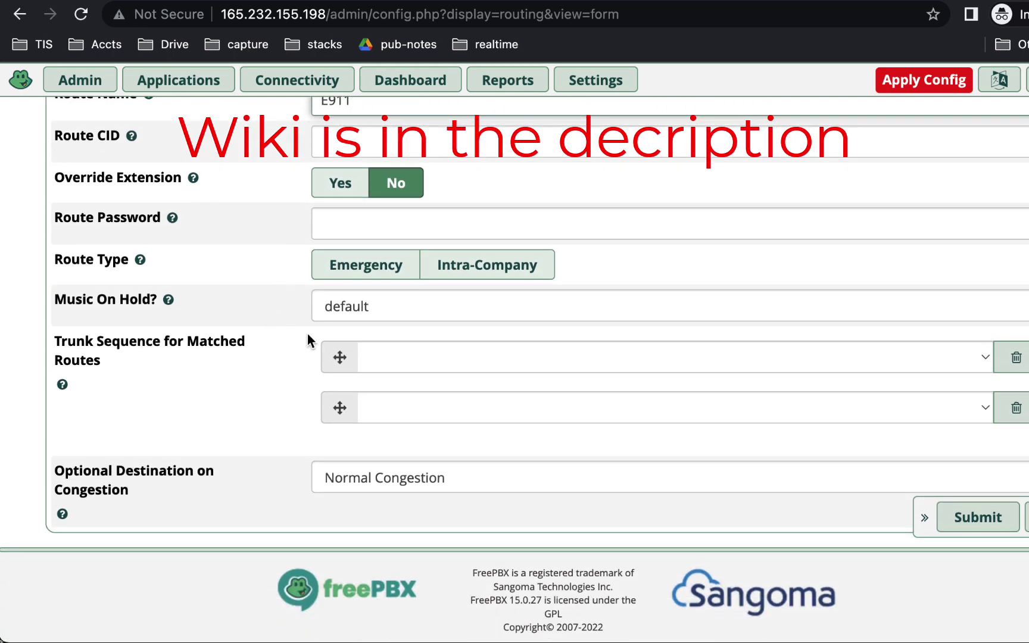
click(381, 356)
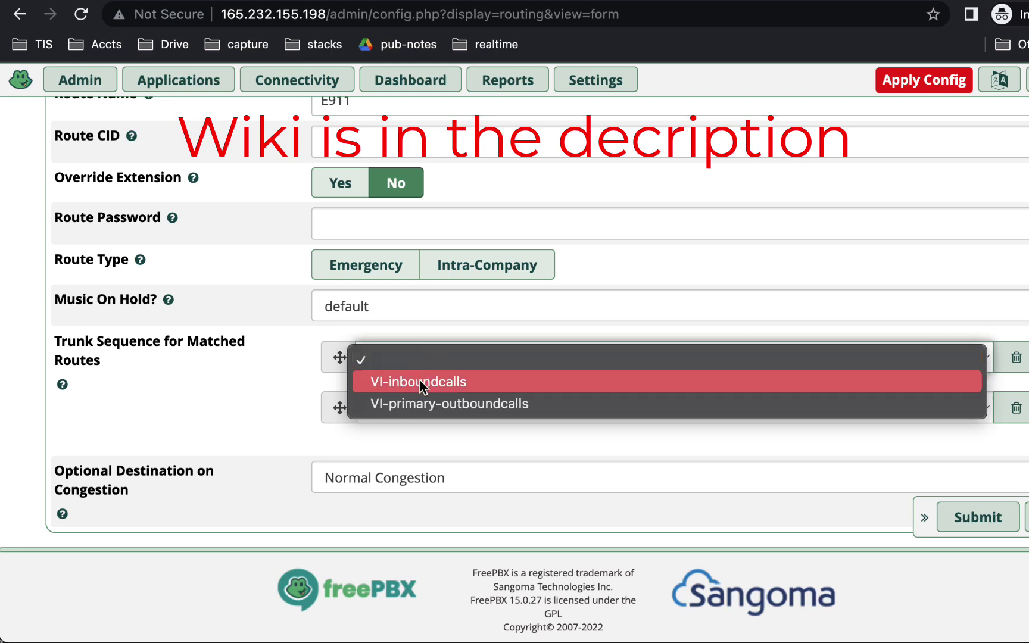
click(424, 403)
Step: Enter the E911 dial patterns 911 and 933, plus 911 with prefixes 1, 9 and 91, and submit the route
scroll(220, 387, up, 4)
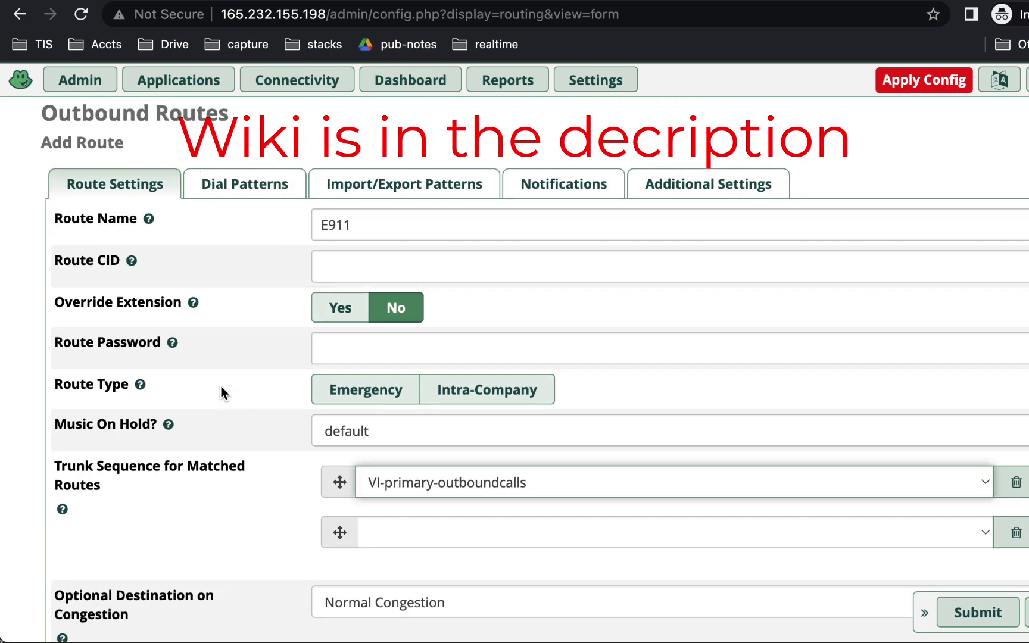
click(242, 191)
click(628, 418)
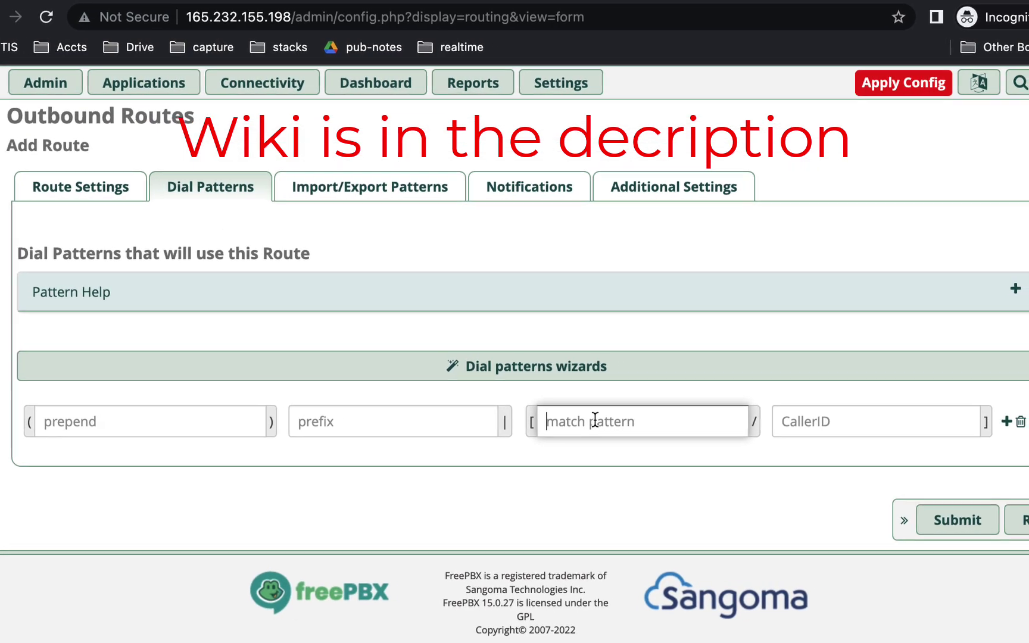
text(911)
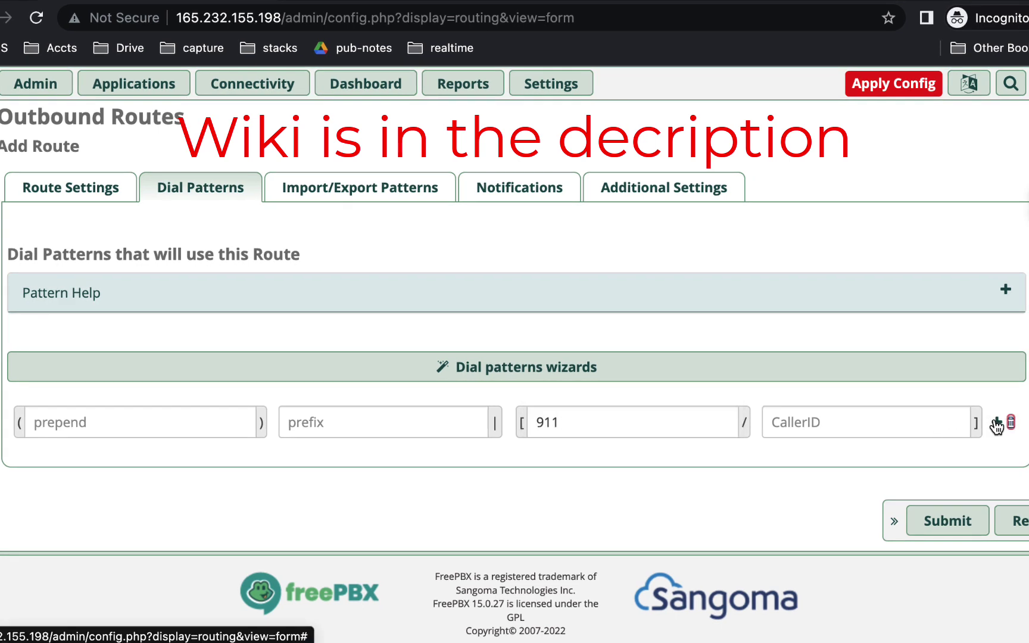
click(995, 424)
click(604, 463)
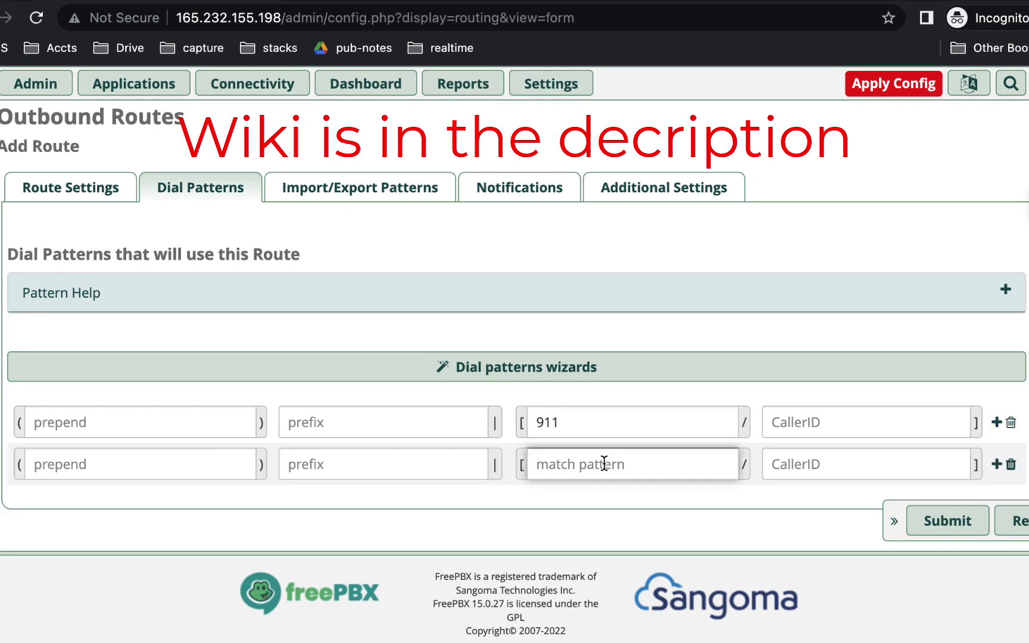
text(933)
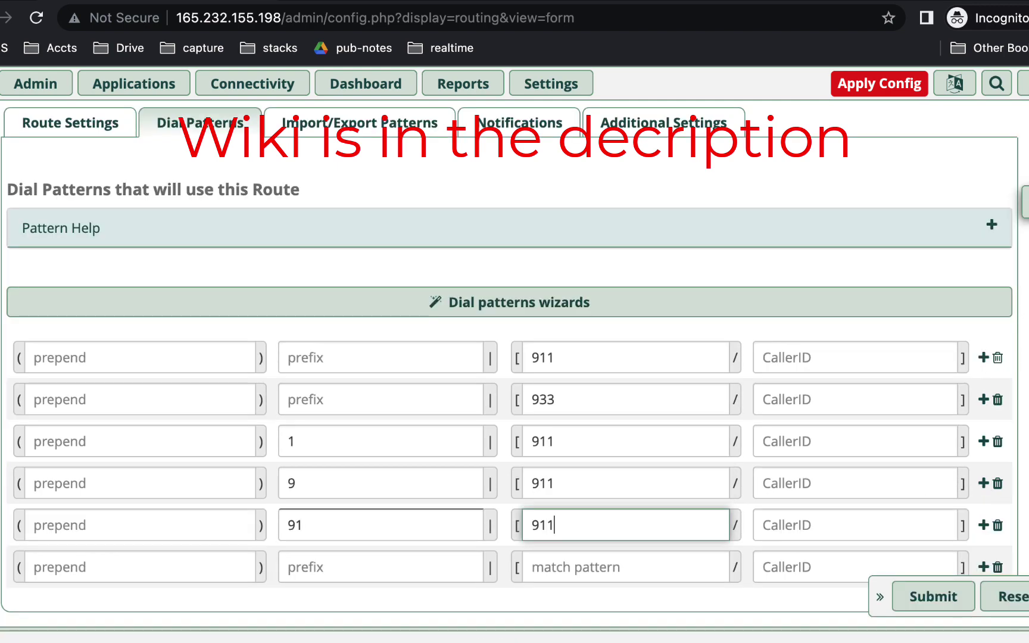
click(910, 605)
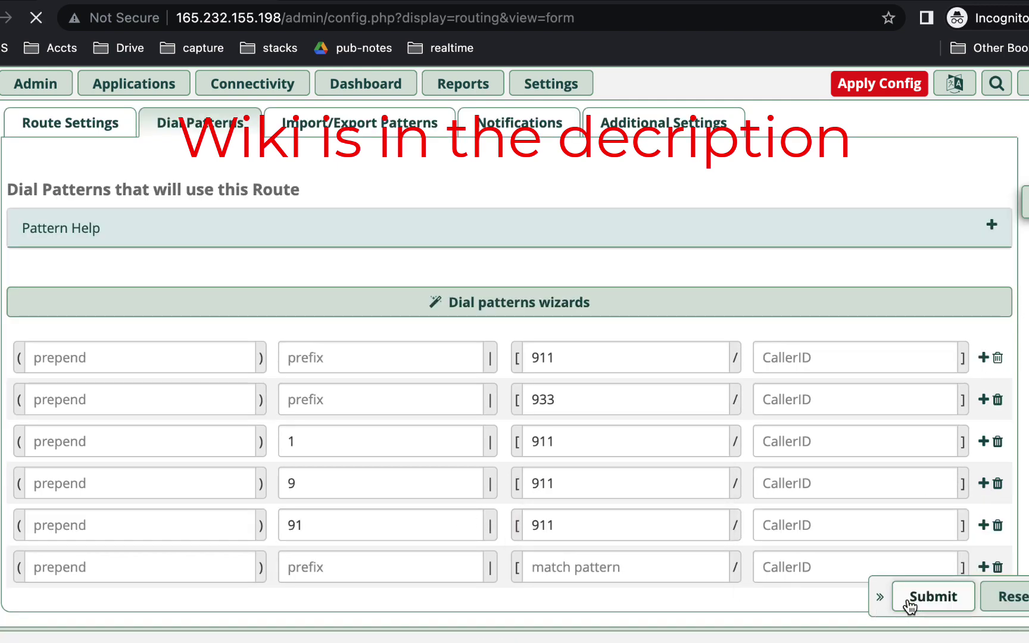
Step: Add a second outbound route named All-outboundcalls
click(91, 246)
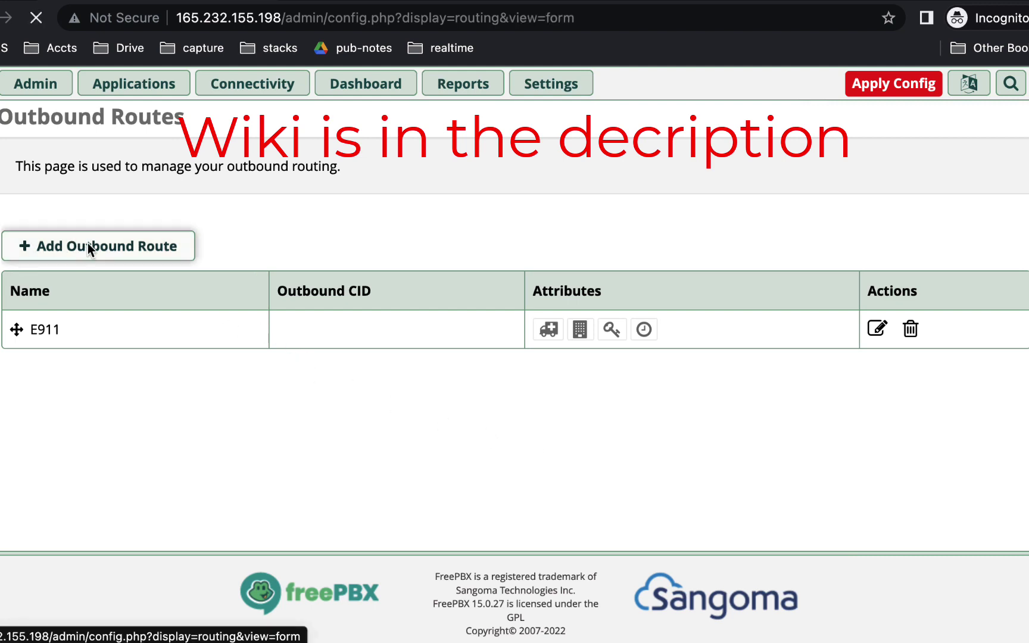
click(292, 230)
text(All)
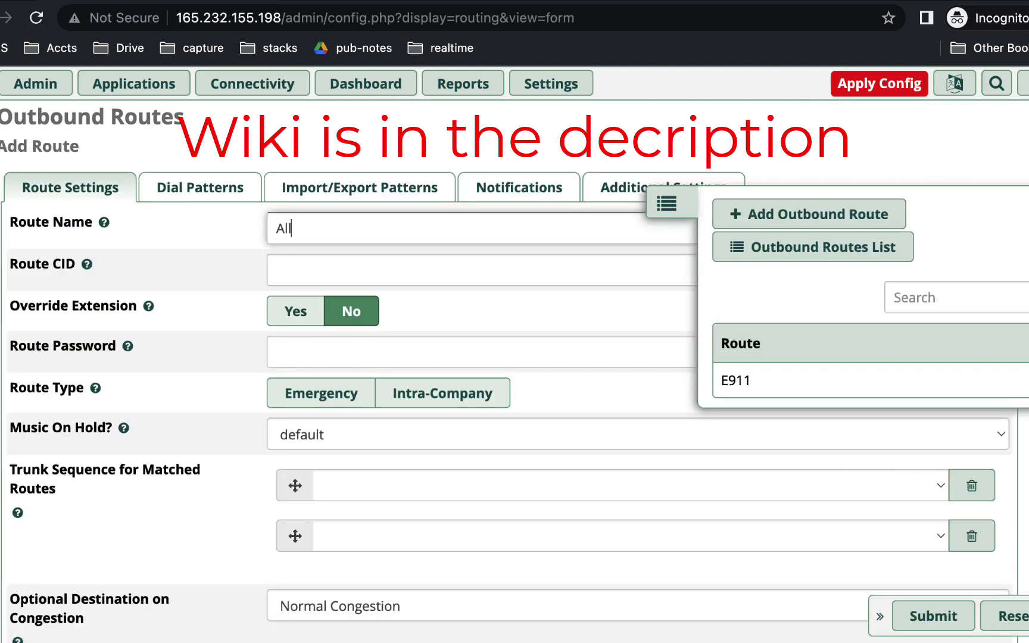
text(-outboundcalls)
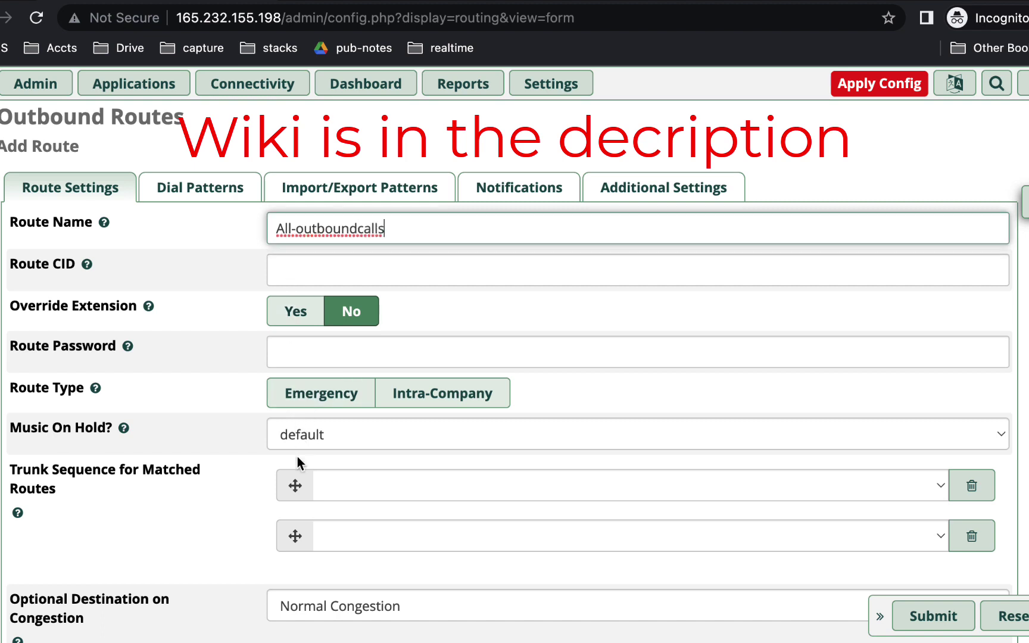
Step: Choose VI-primary-outboundcalls as the first trunk in the All-outboundcalls route's trunk sequence and open the route's dial patterns
click(322, 485)
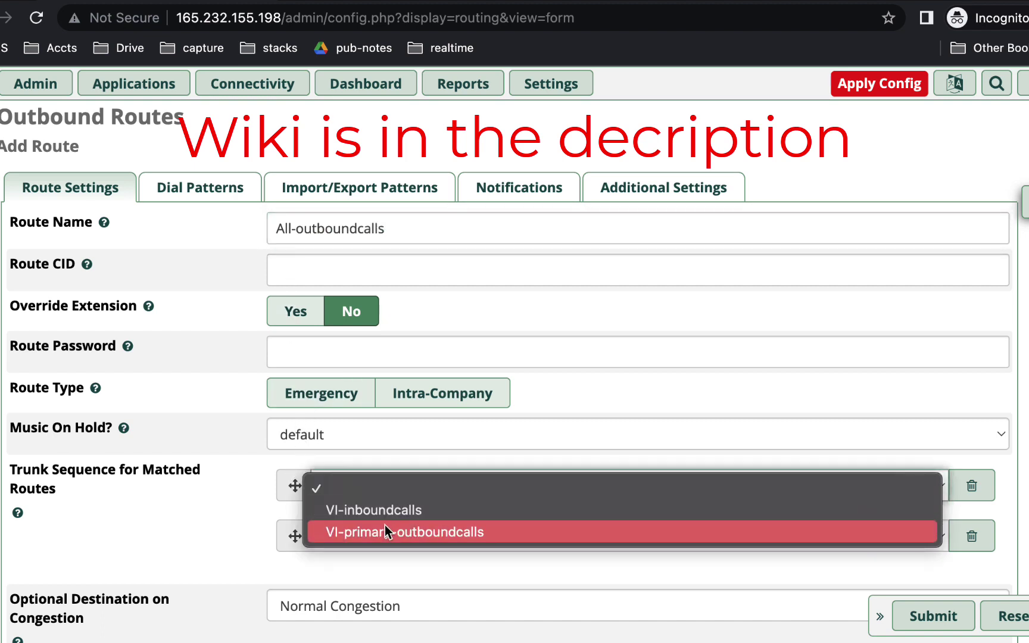
click(385, 531)
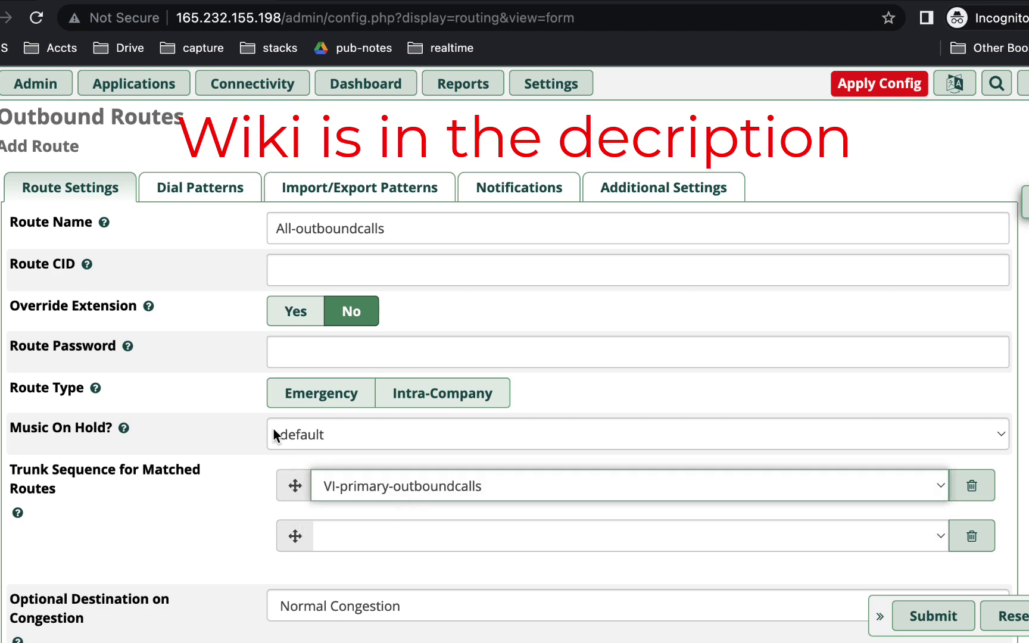
click(221, 197)
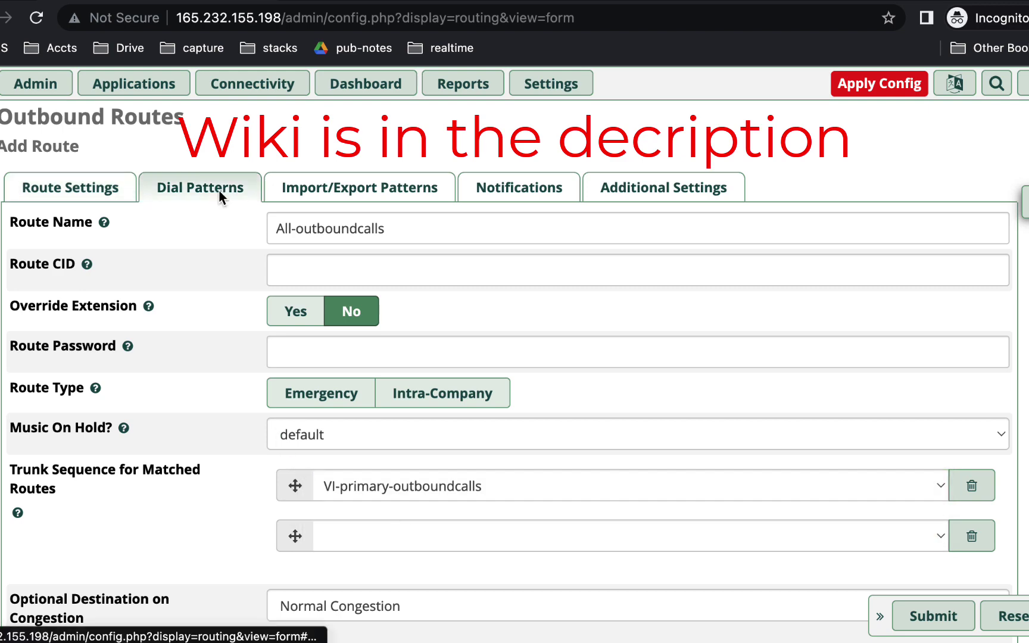
click(995, 422)
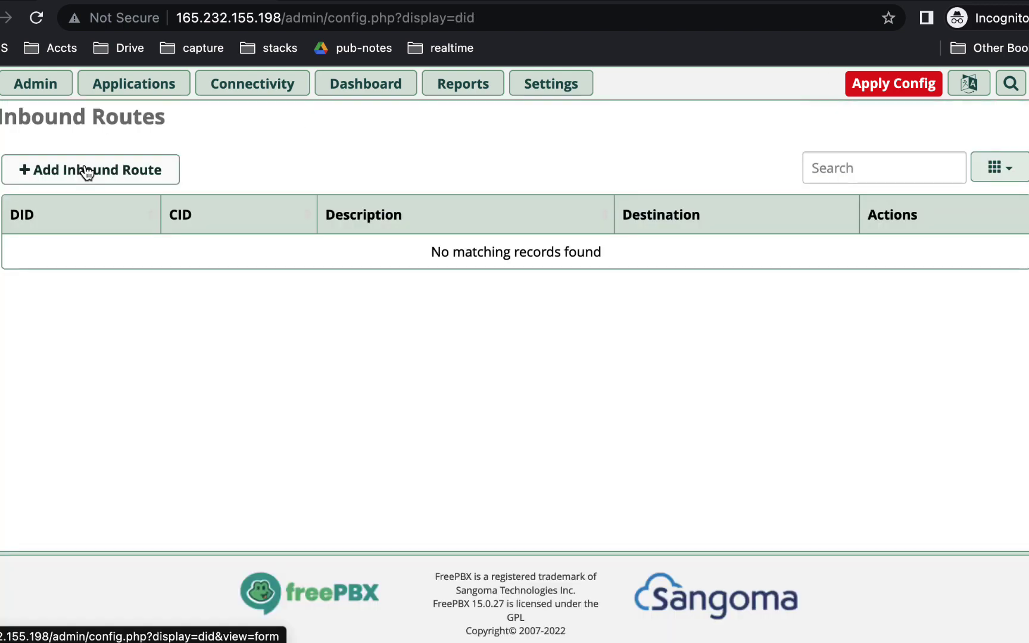
Step: Add an inbound route with the description "Test incoming DID"
click(86, 171)
click(291, 227)
text(Test incoming DID)
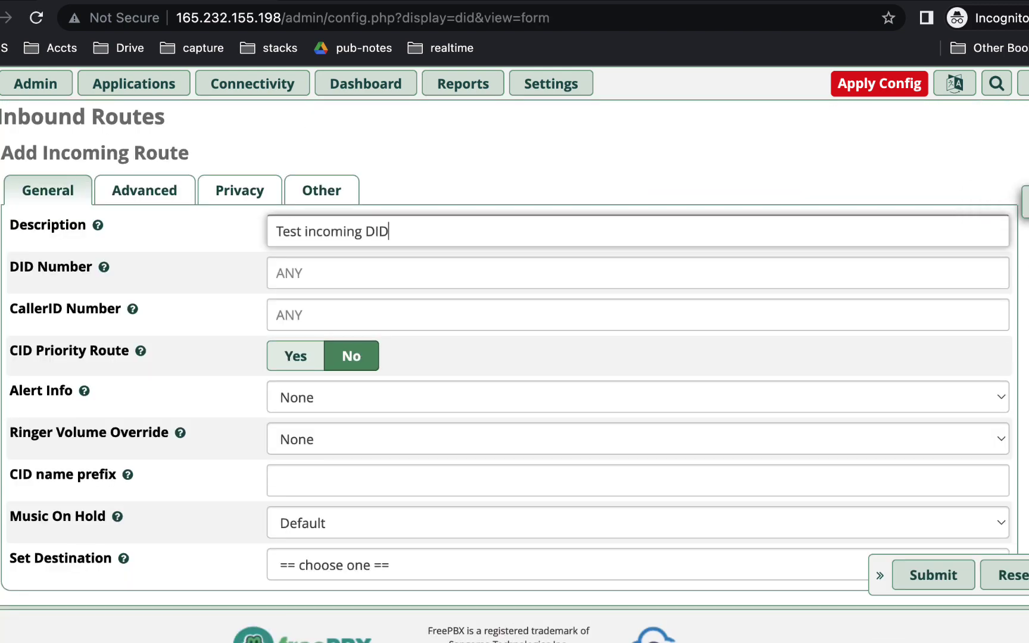
key(Tab)
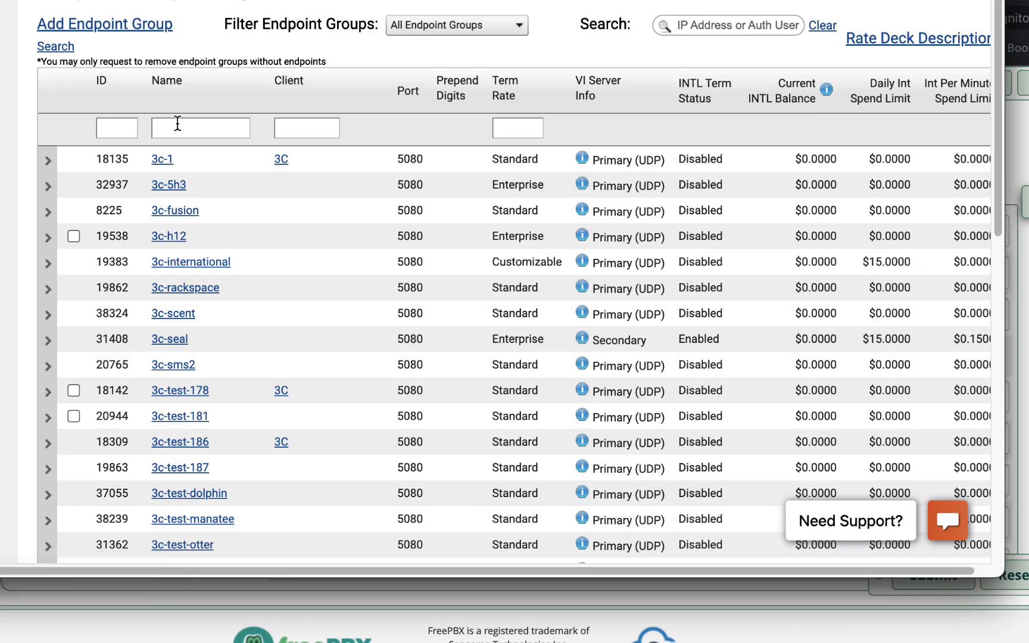
Step: In the VoIP Innovations portal, filter the endpoint groups by the name "pbx" and open the freepbxdemo group
click(178, 125)
text(p)
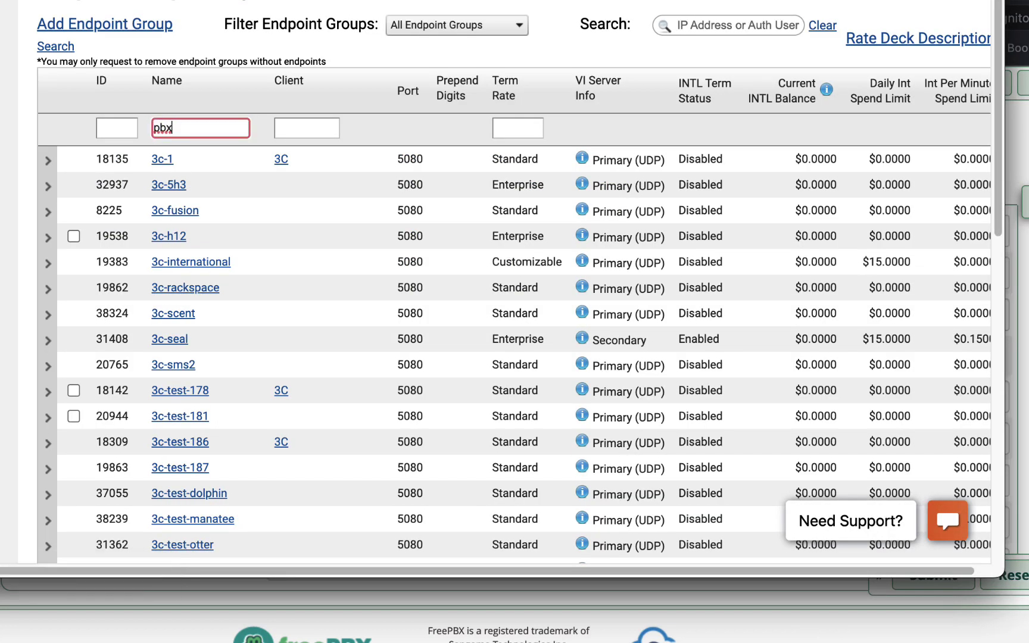
text(bx)
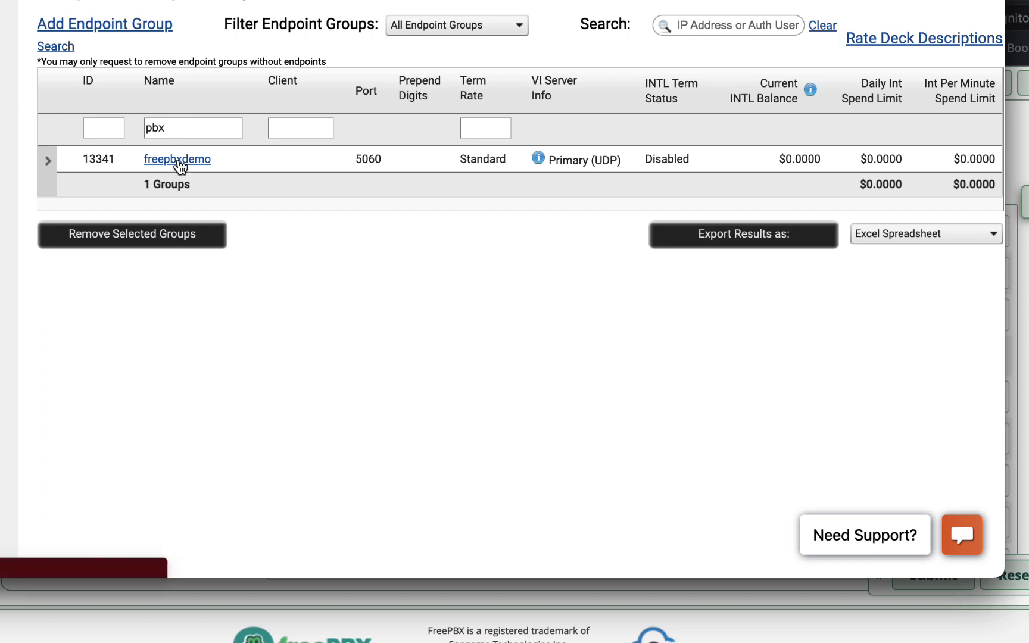
click(200, 162)
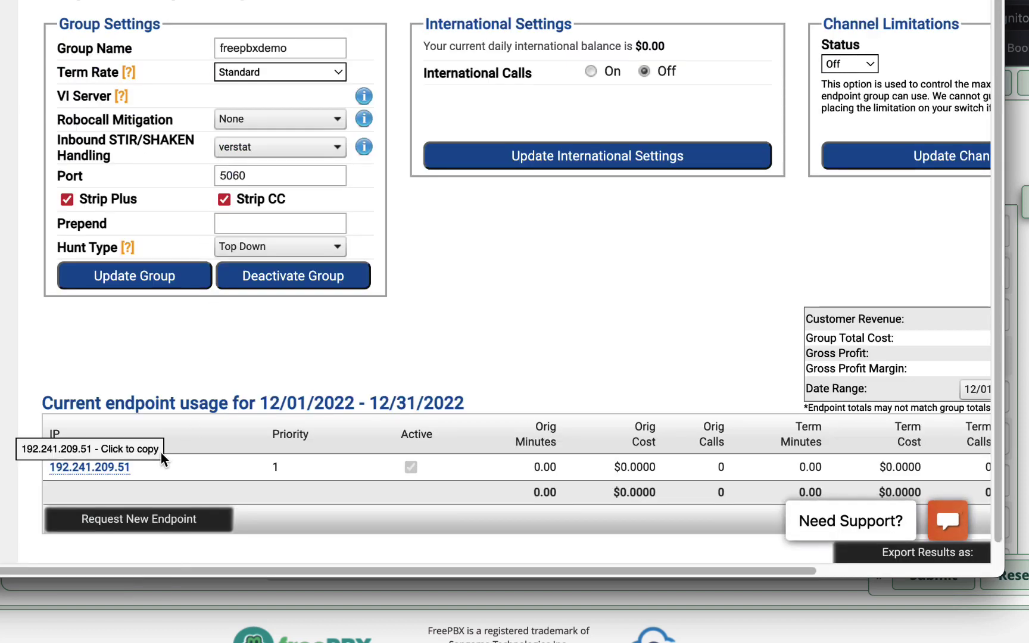
Step: Request a new endpoint with the IP address 165.232.155.198 for the freepbxdemo group
scroll(163, 450, down, 1)
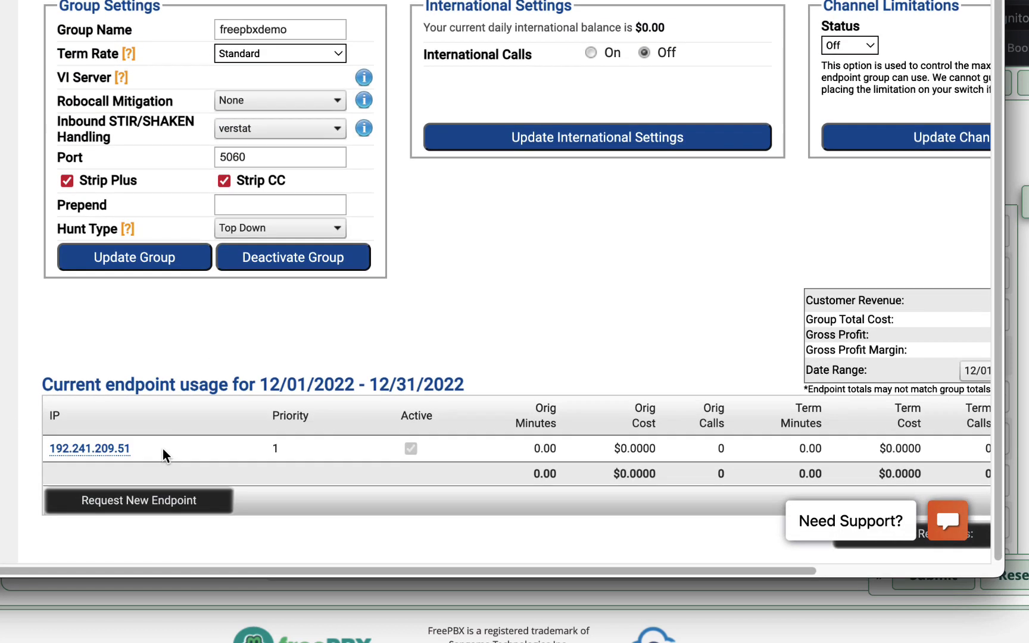
click(171, 501)
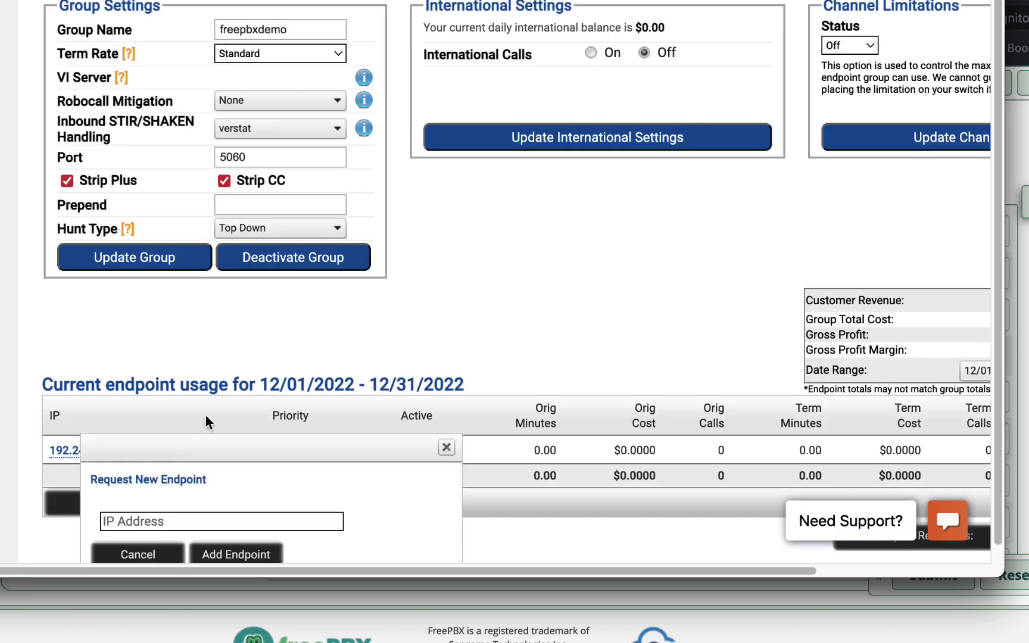
click(167, 518)
text(165)
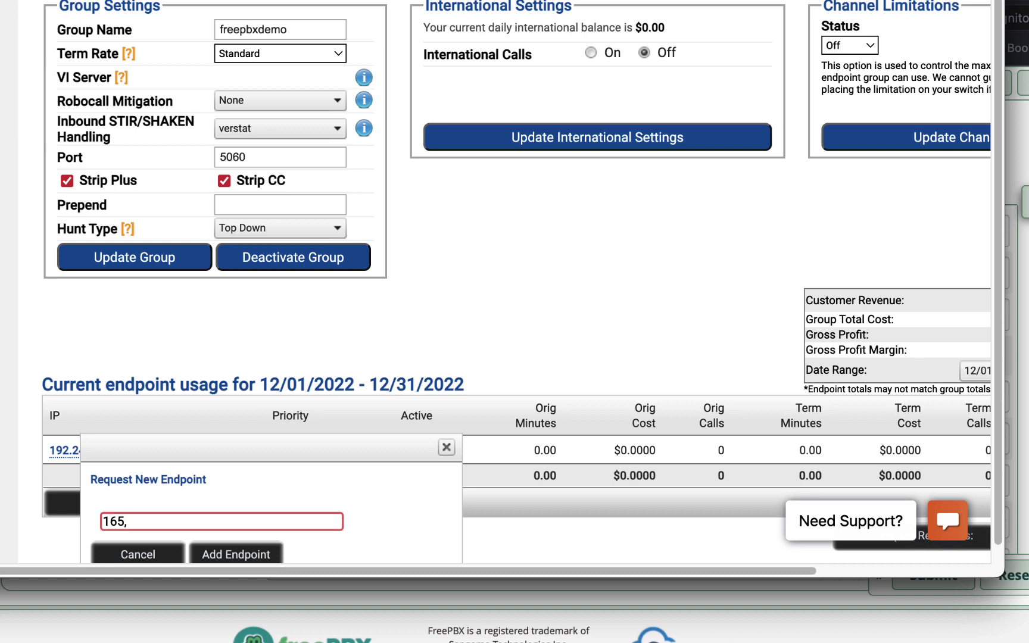
text(.232.155.198)
click(214, 554)
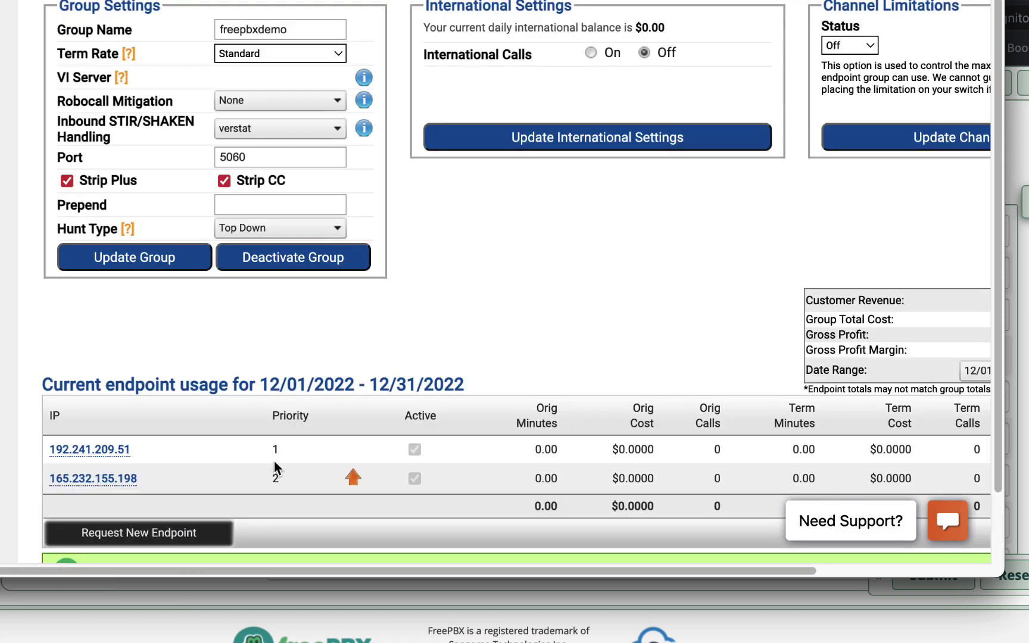
Step: Raise the 165.232.155.198 endpoint to priority 1 in the freepbxdemo group
mouse_move(537, 1)
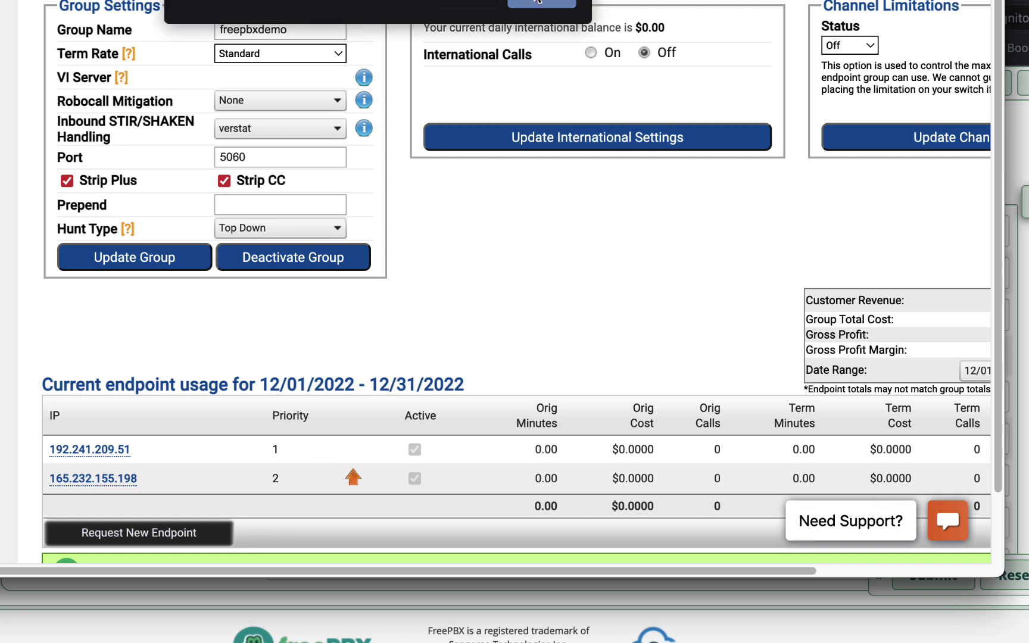
click(353, 477)
scroll(330, 482, down, 1)
mouse_move(225, 567)
mouse_down()
mouse_move(313, 571)
mouse_move(226, 570)
mouse_up()
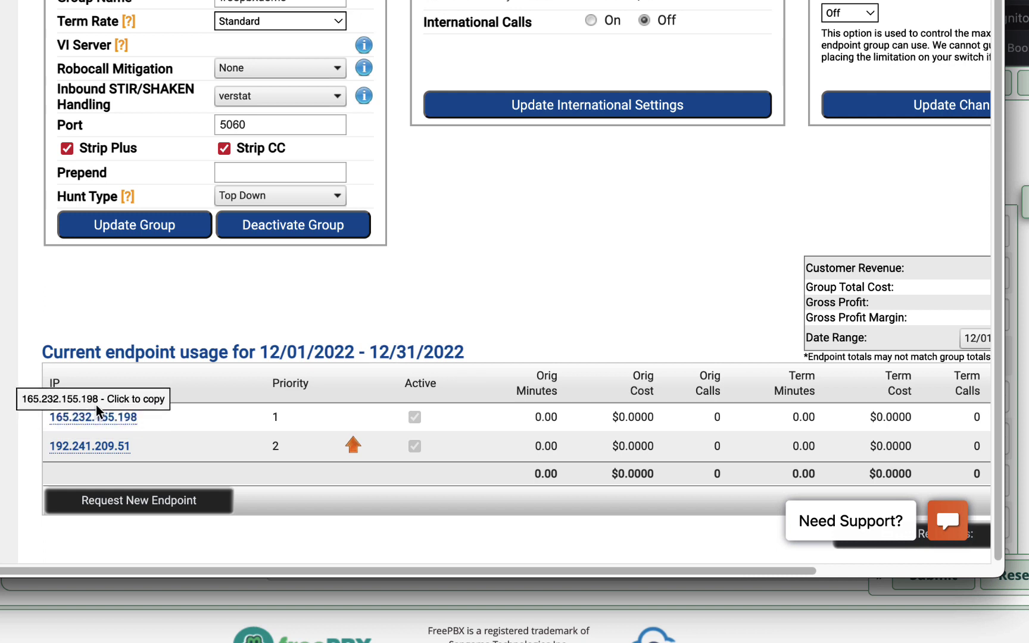
scroll(40, 287, up, 2)
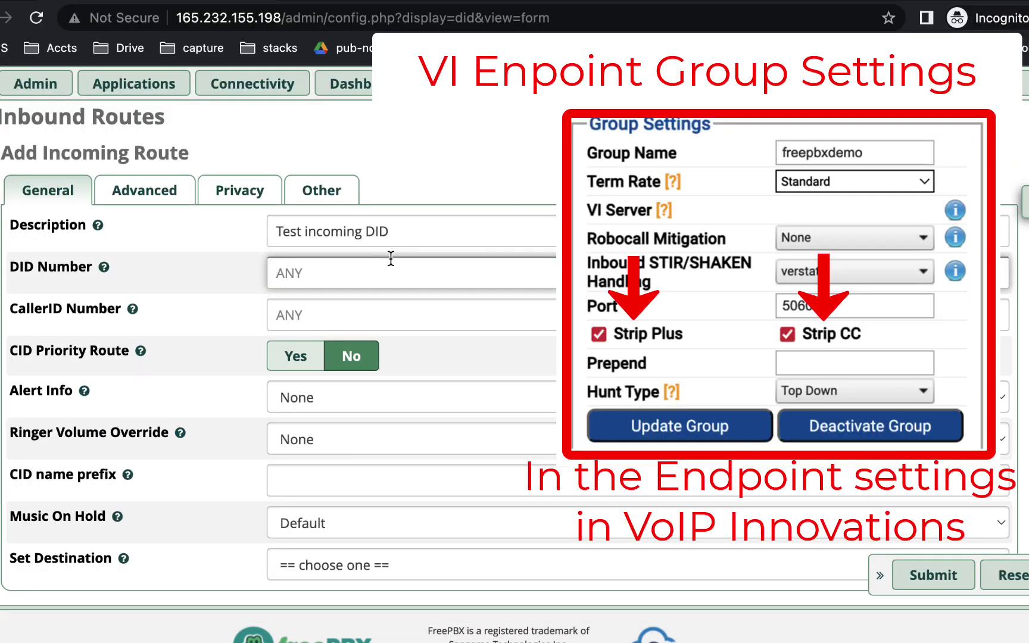
Step: Back in FreePBX, paste the incoming phone number as the inbound route's DID number and remove its +1 prefix
right_click(367, 268)
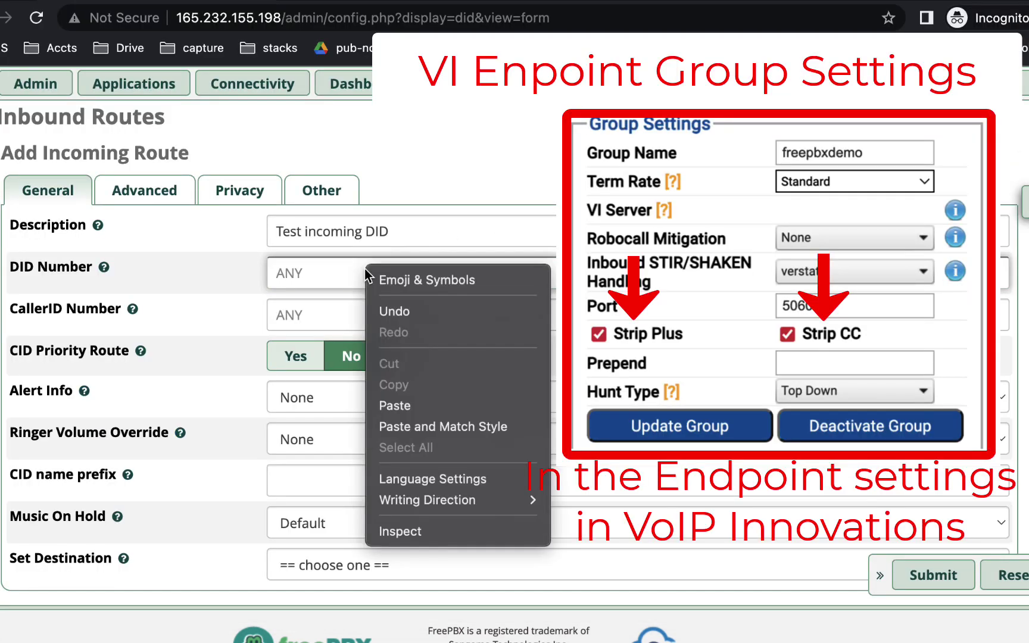
click(393, 406)
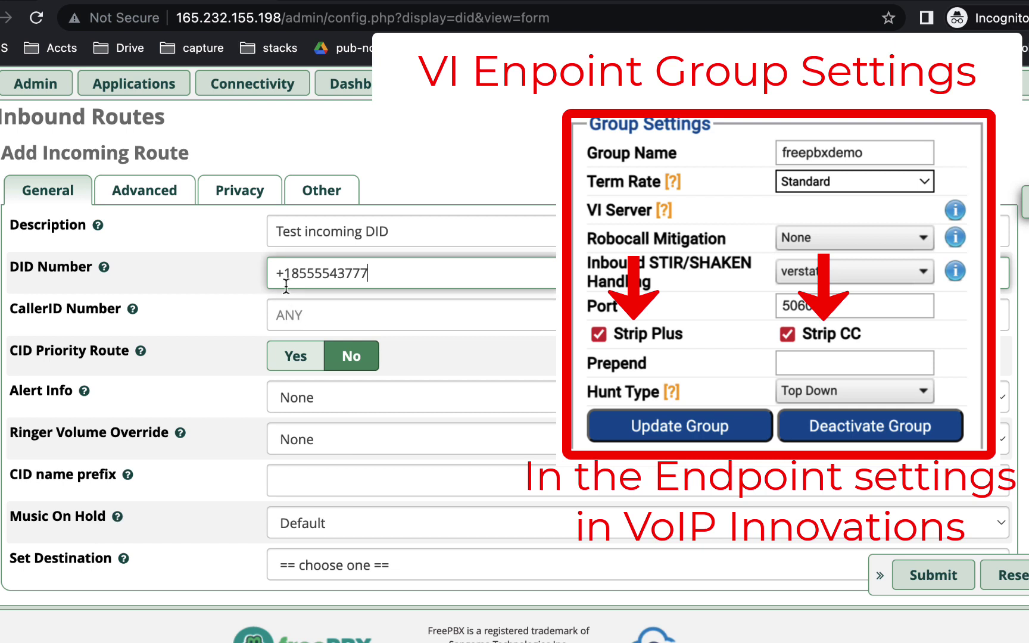
drag(289, 273, 275, 273)
key(BackSpace)
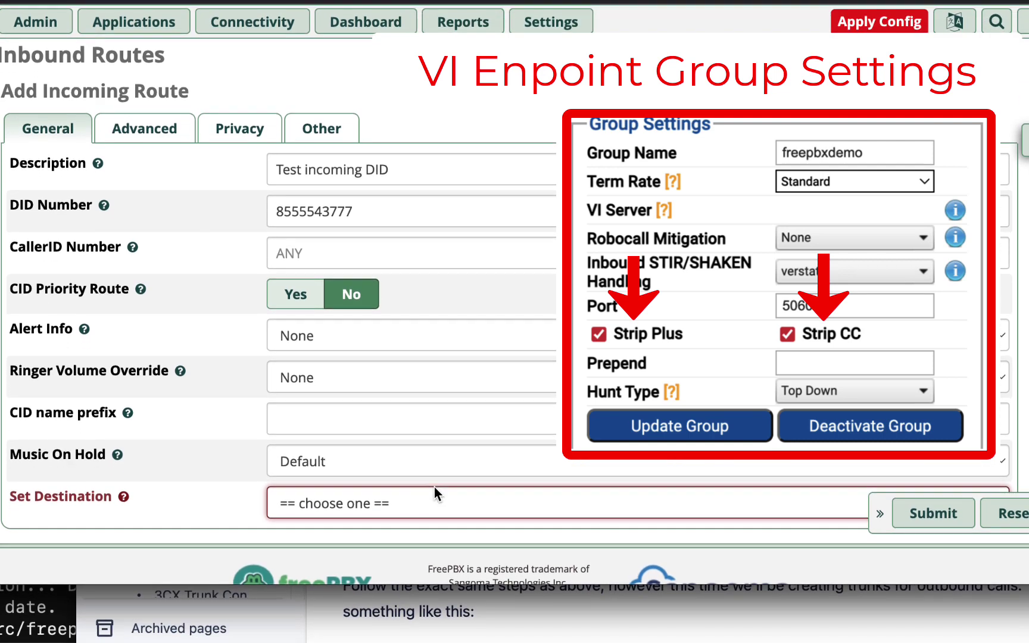
Step: Set the inbound route's destination to Extensions with the extension 404 test x404
click(435, 555)
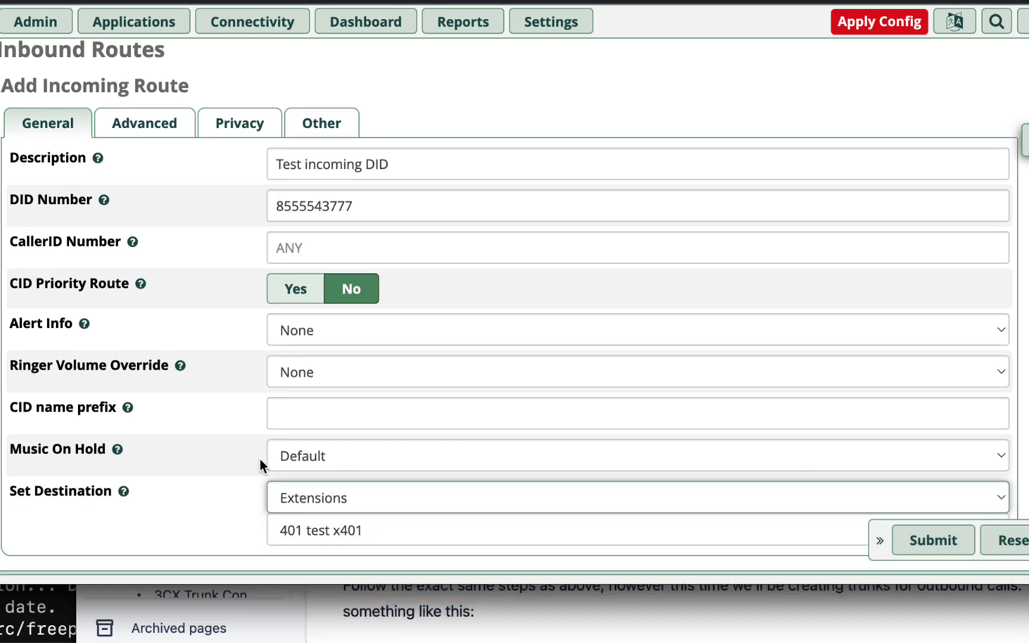
scroll(260, 458, down, 2)
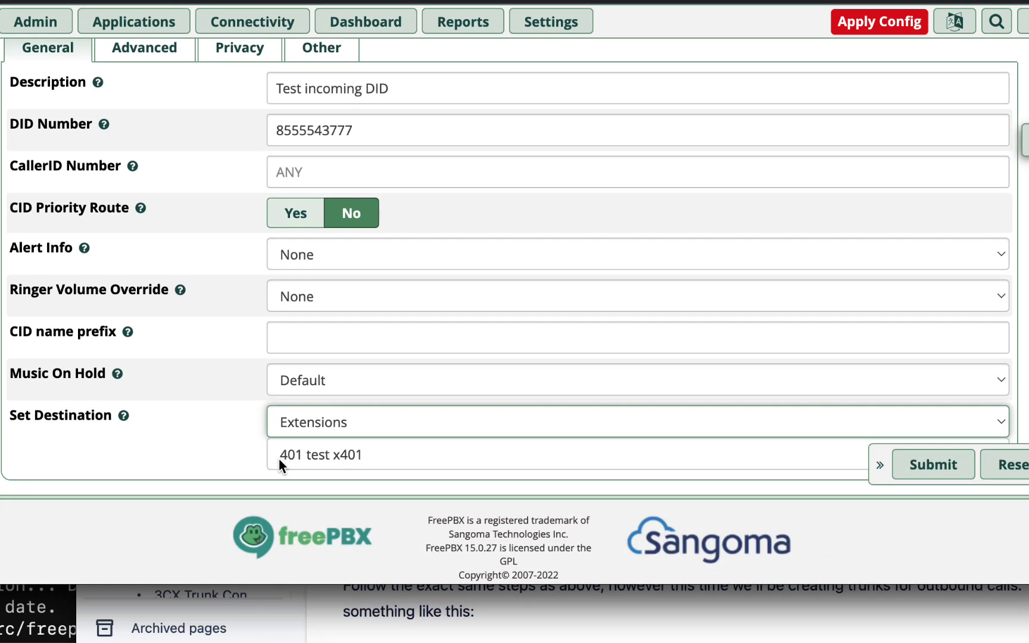
click(420, 459)
click(384, 477)
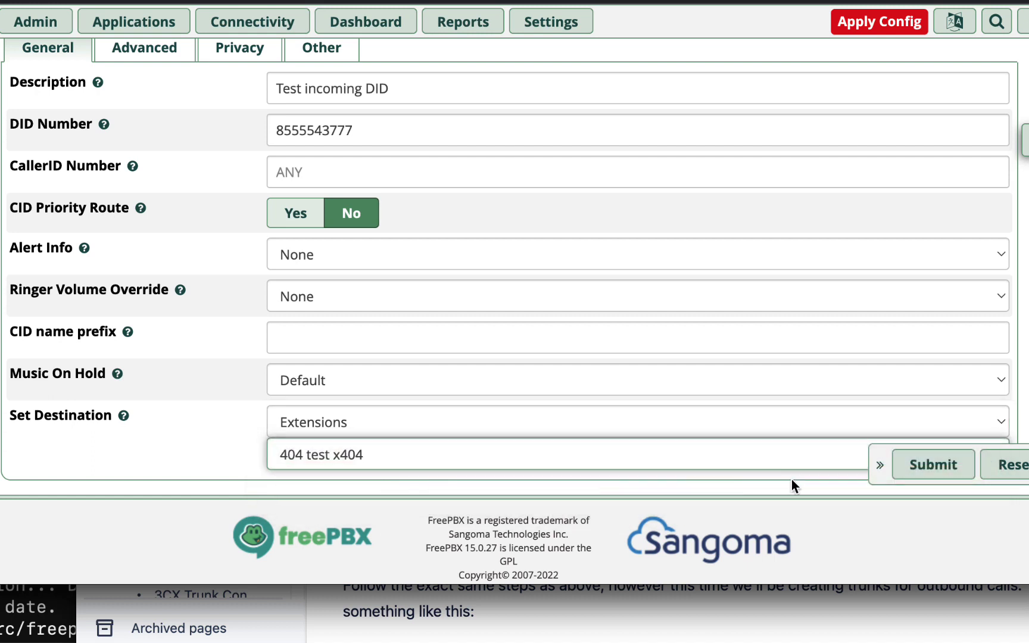
Step: Submit the inbound route and apply the pending configuration changes
click(933, 464)
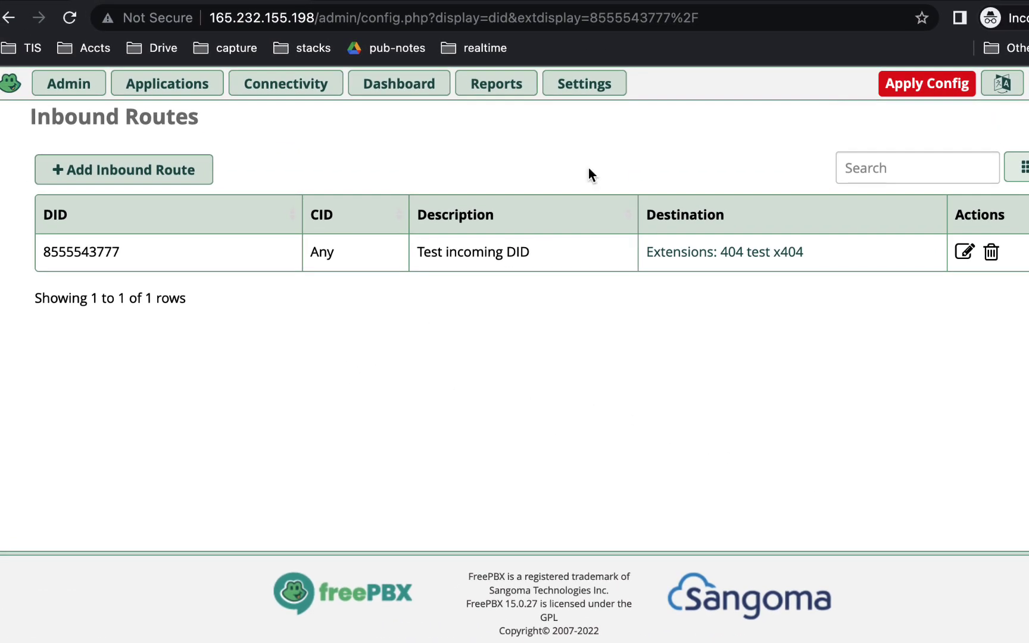
click(937, 82)
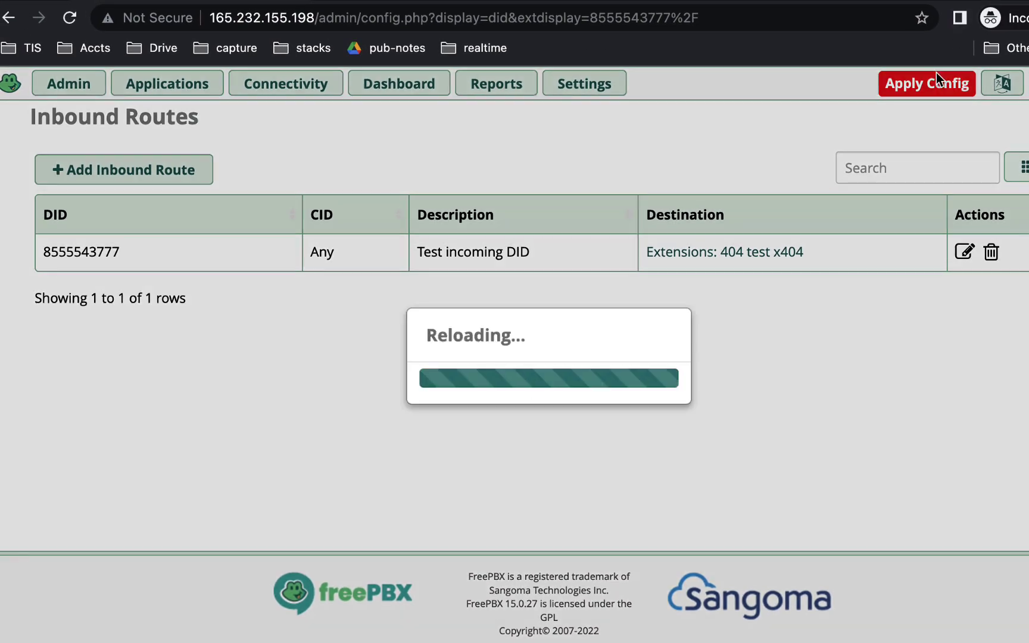